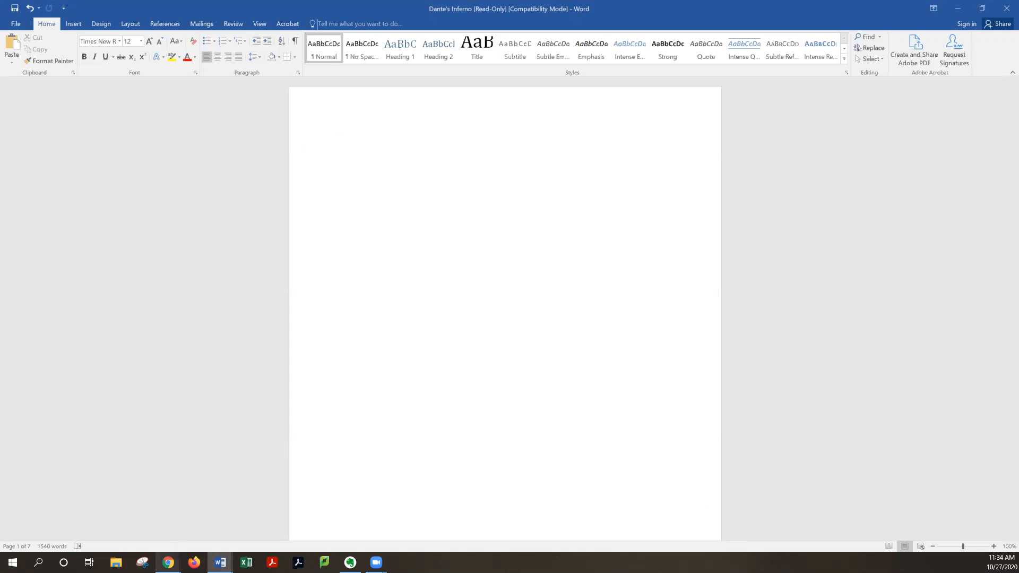
Switch to the browser and open the Purdue OWL MLA Sample Paper page to view its formatting
left_click(168, 562)
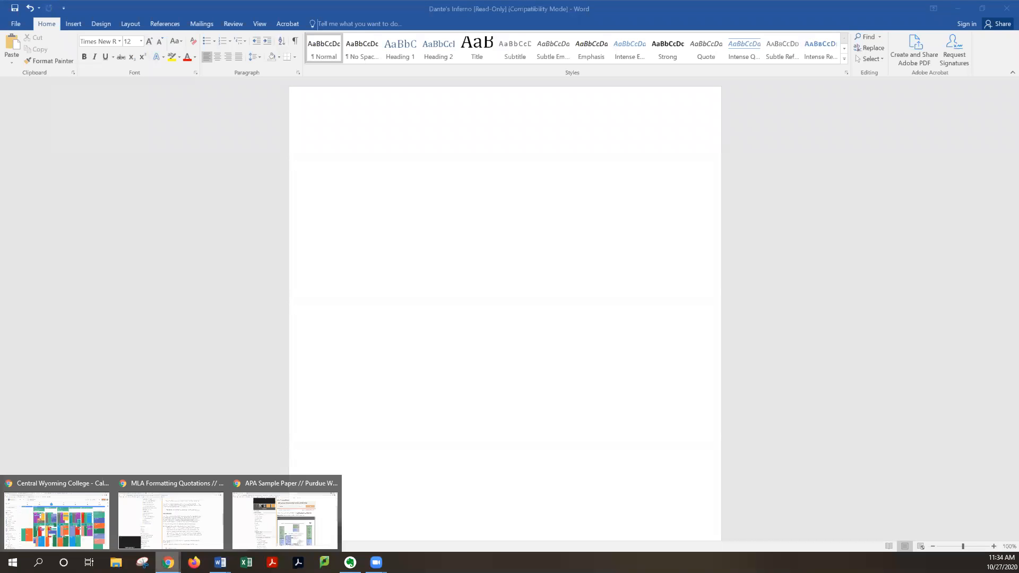
left_click(166, 523)
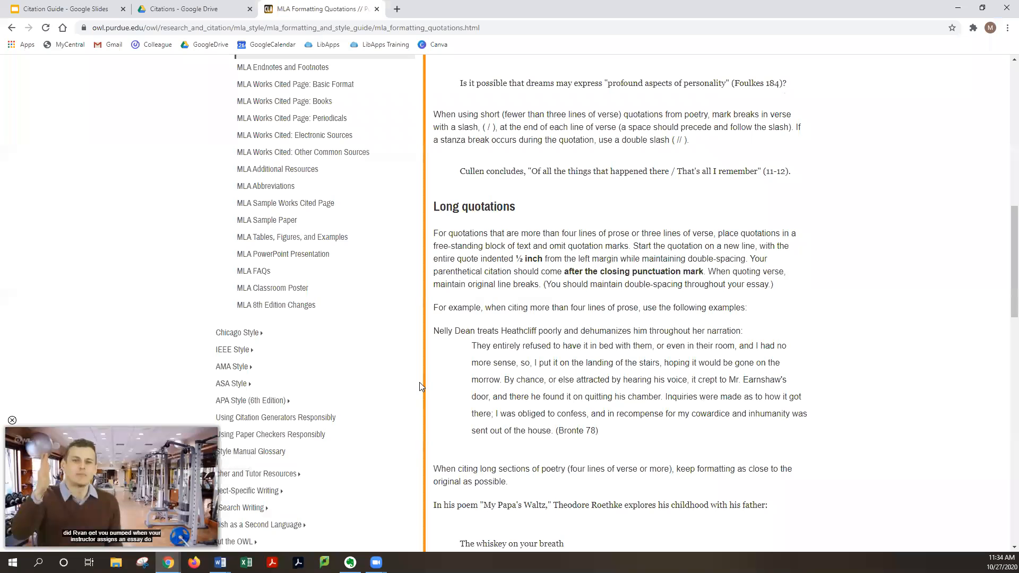
scroll(281, 475, "up", 4)
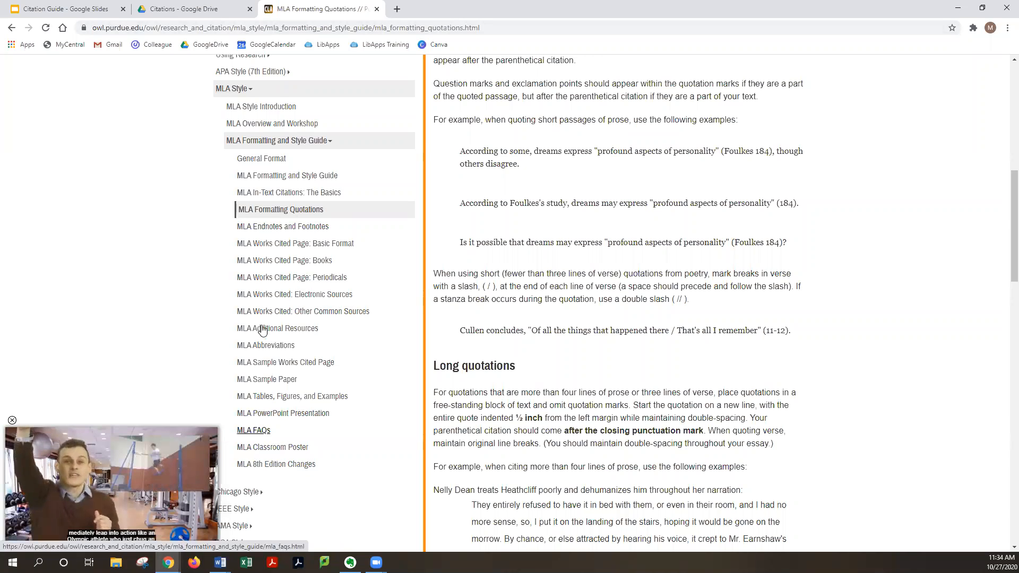
left_click(231, 379)
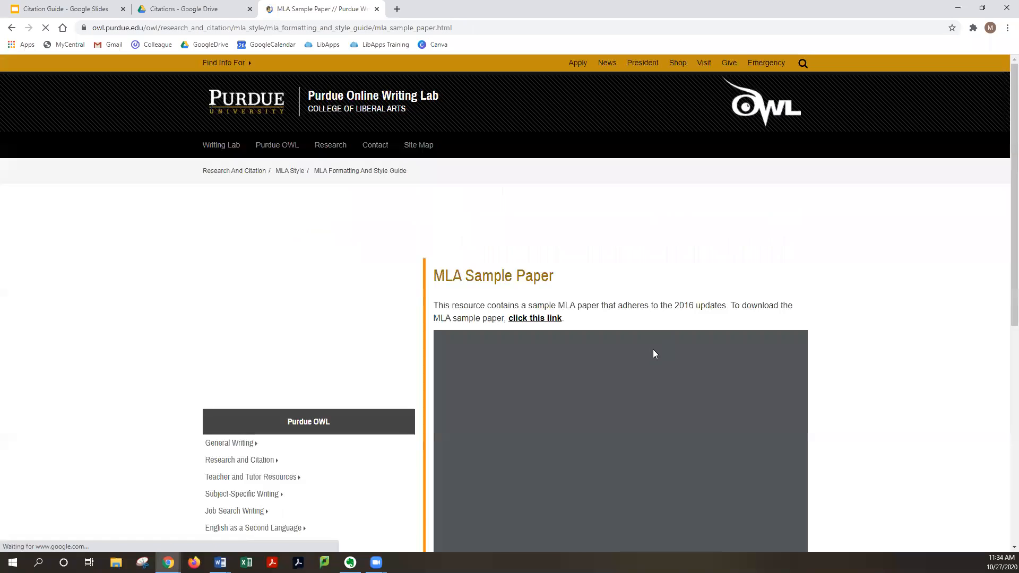
scroll(653, 349, "down", 4)
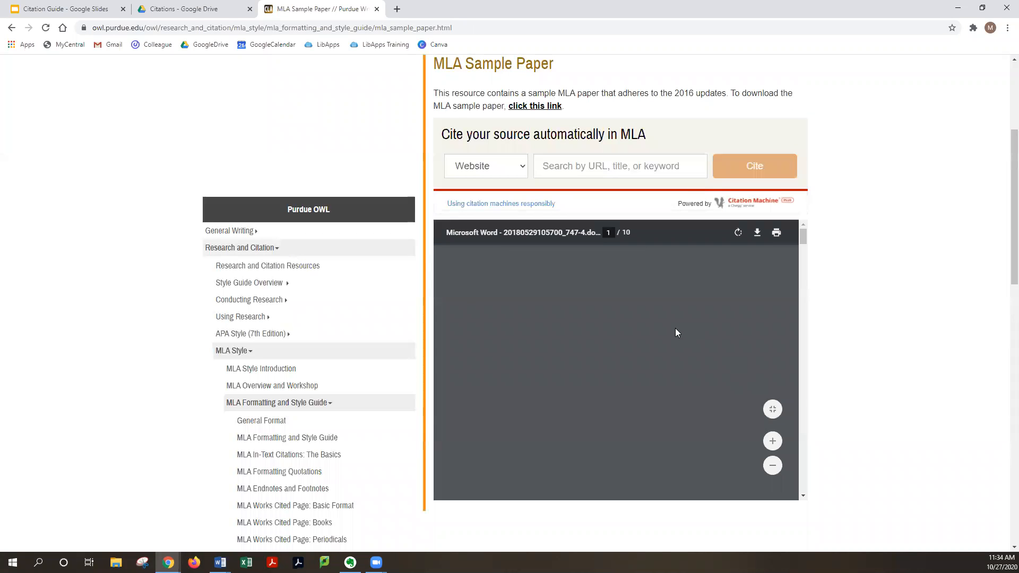
scroll(552, 345, "up", 1)
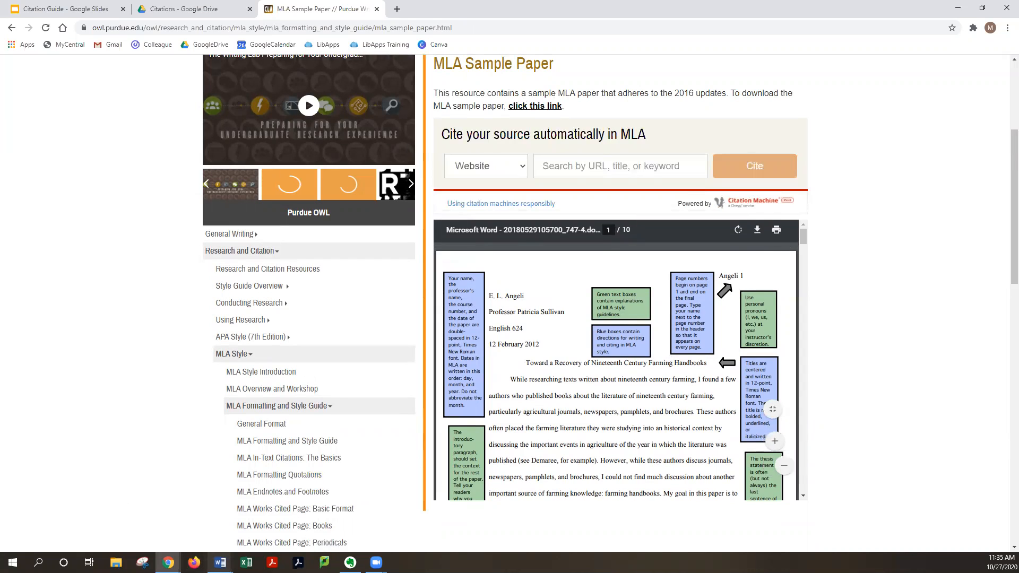
Return to the Word document and set line spacing to 2.0 with no space after paragraphs
mouse_move(221, 562)
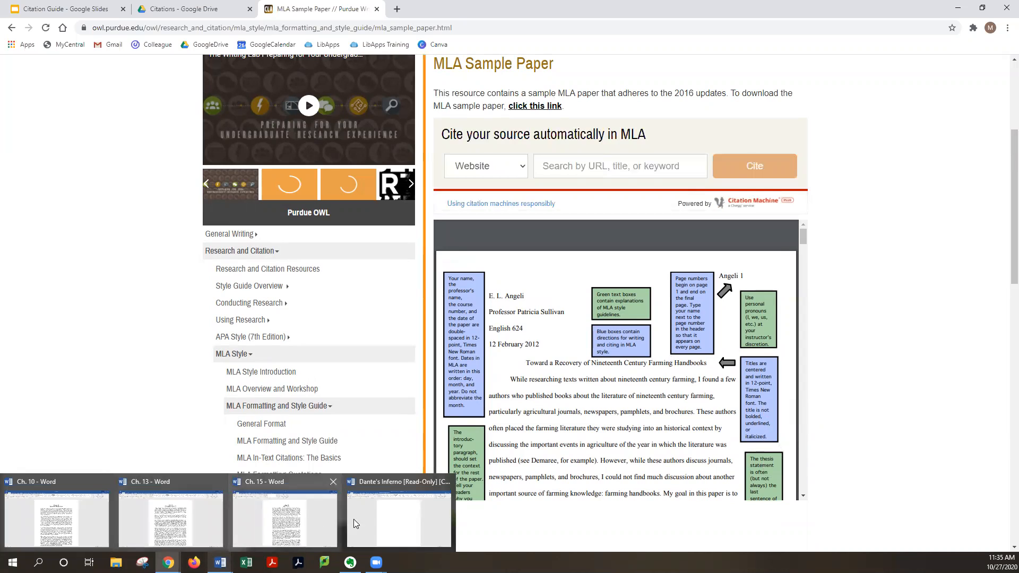
left_click(399, 519)
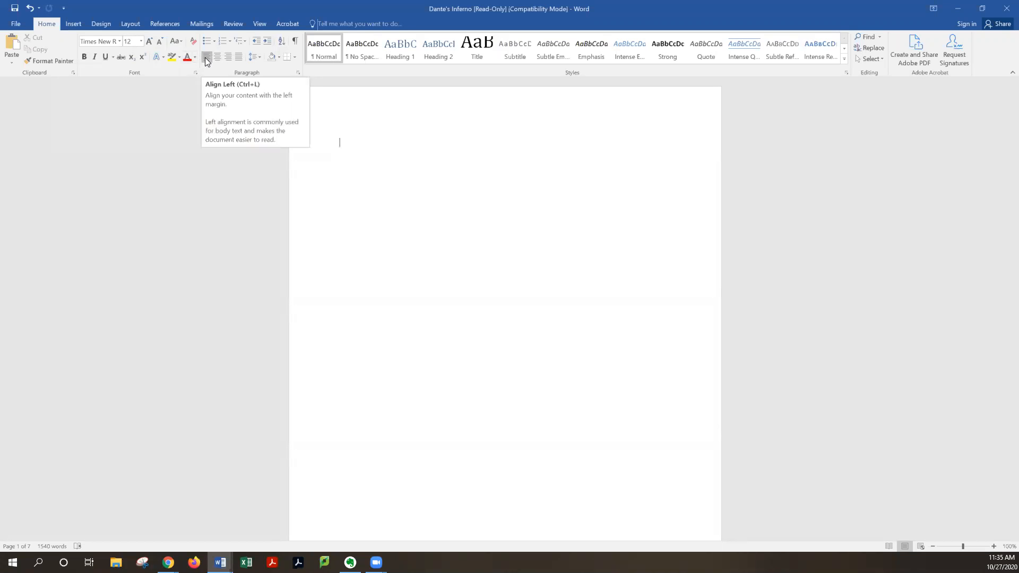
left_click(256, 56)
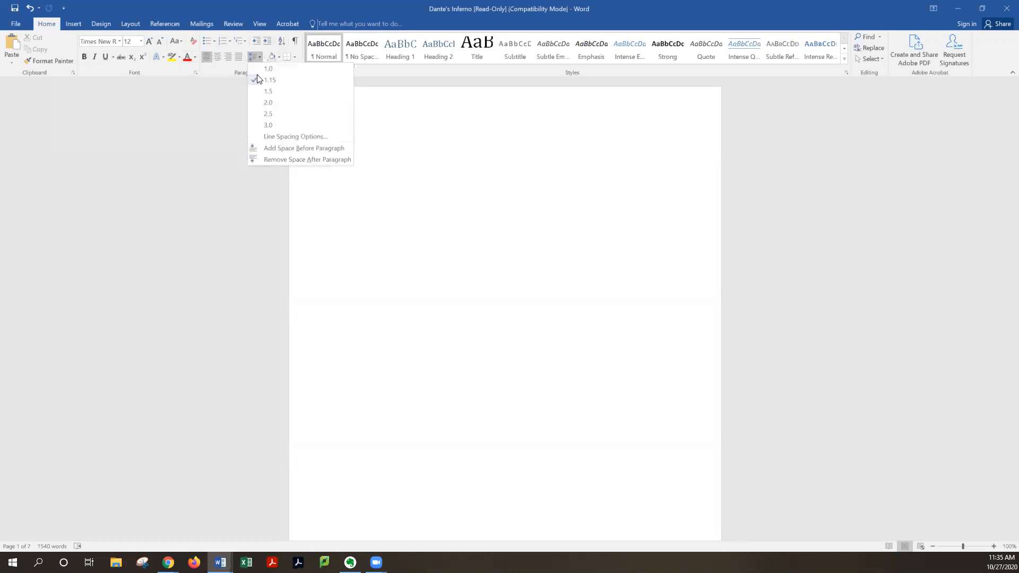
left_click(268, 103)
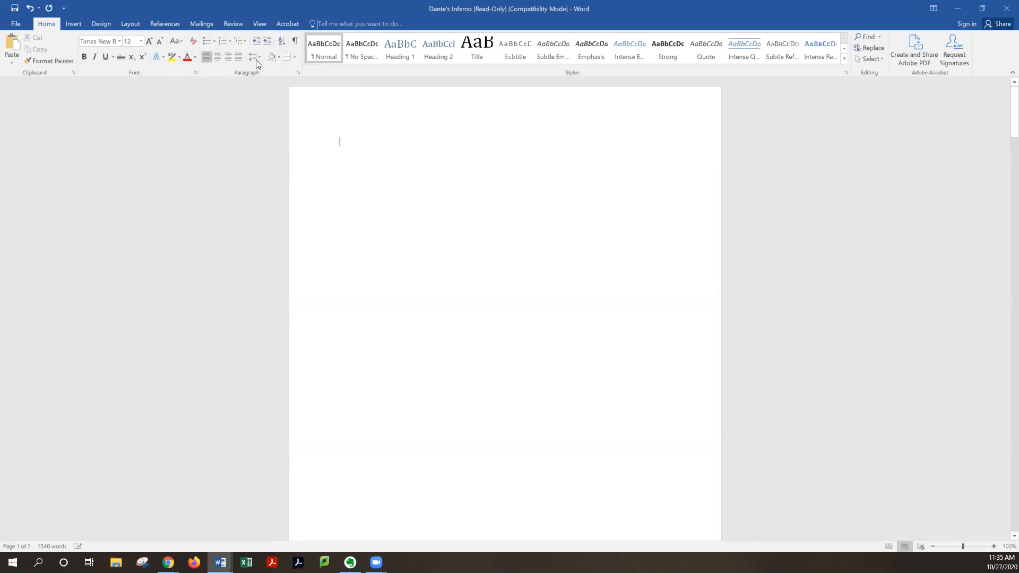
left_click(256, 56)
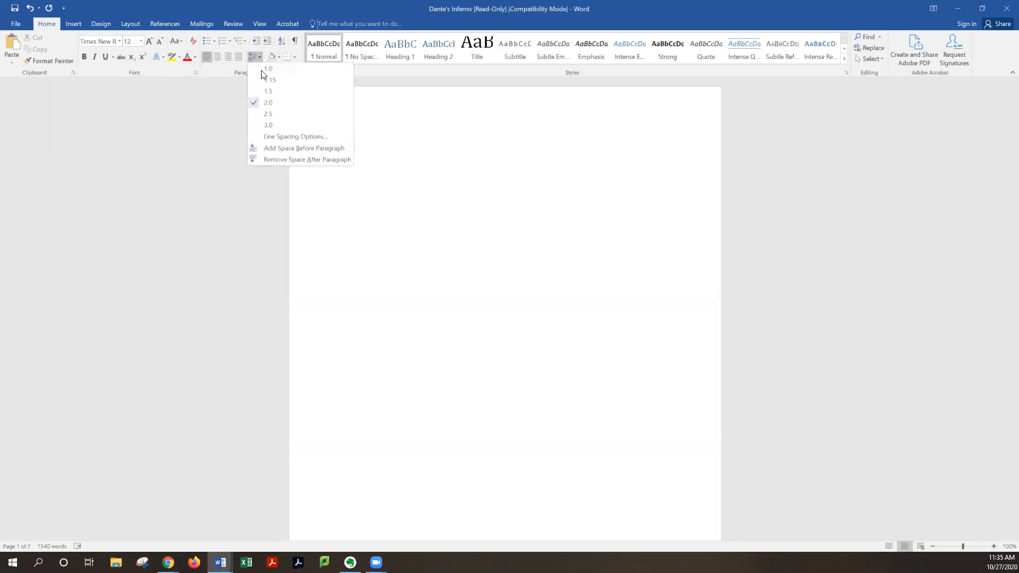
left_click(310, 161)
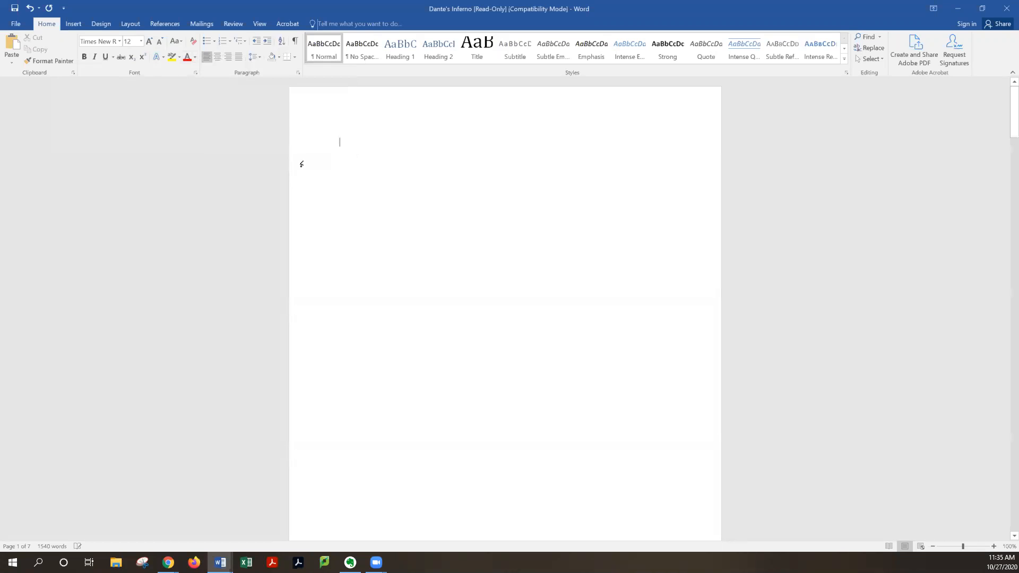
left_click(261, 55)
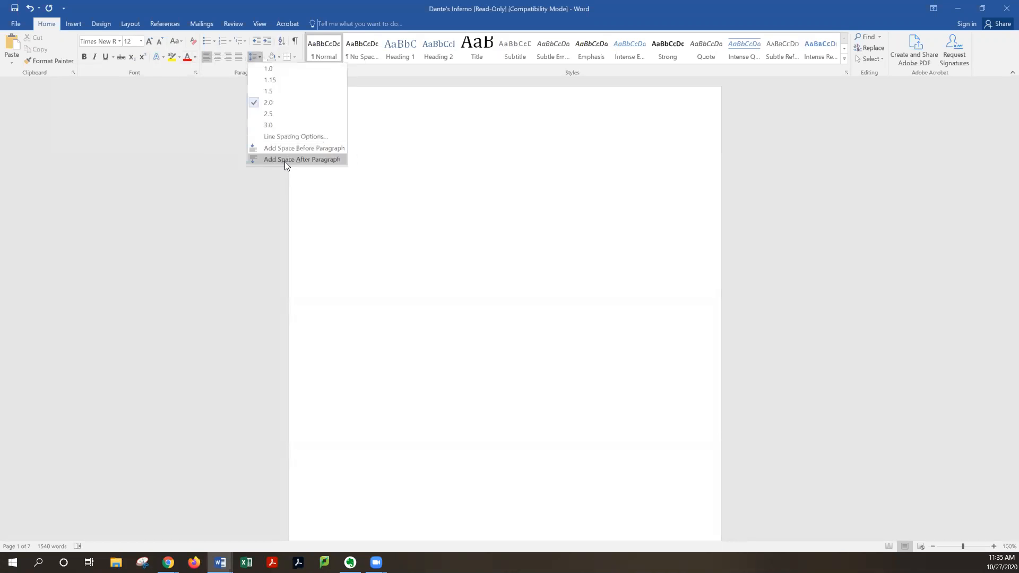
left_click(411, 171)
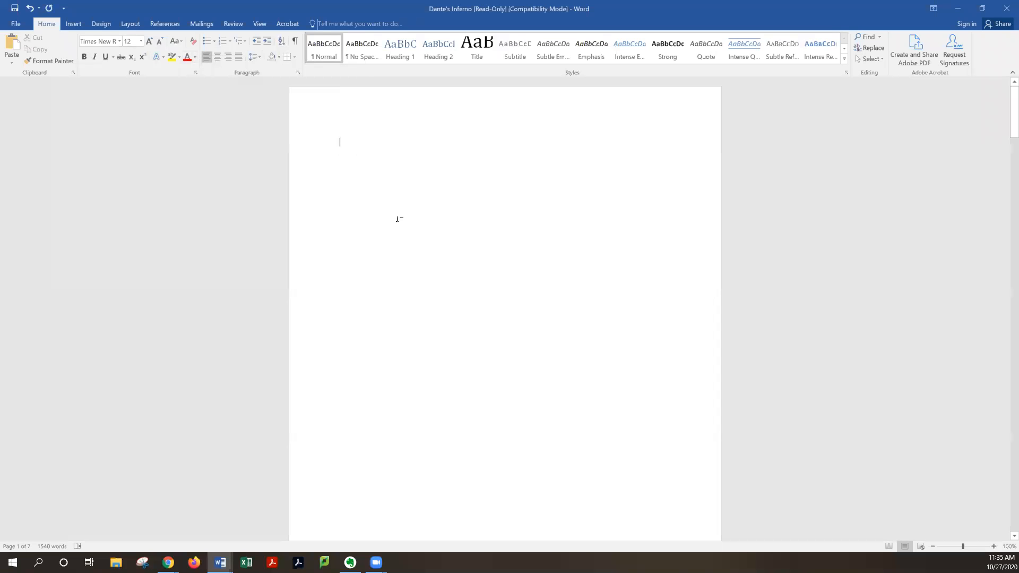
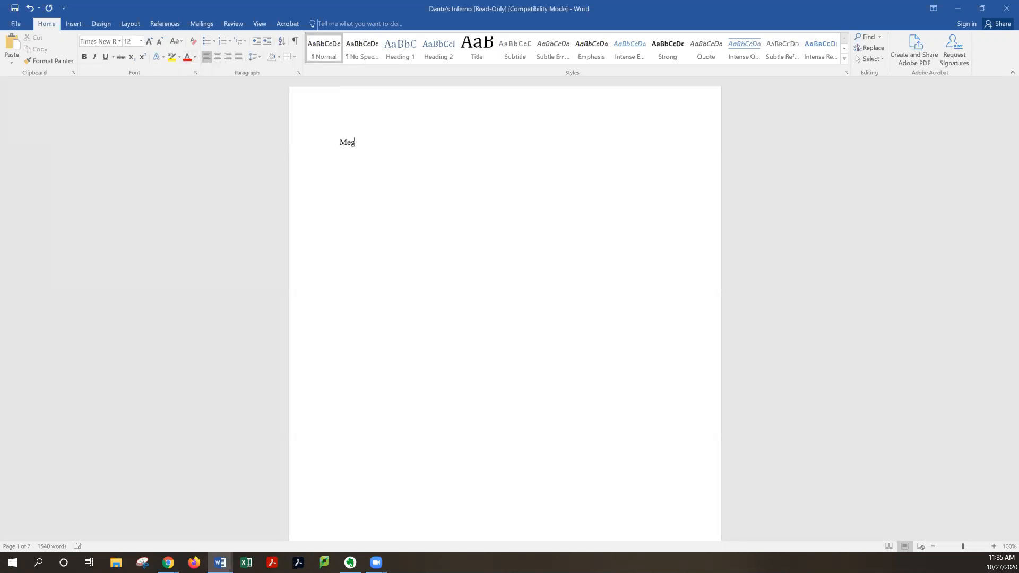
Enter the student's full name and the instructor's name with the title Prof. on the first two heading lines
key("Return")
type("D")
type("r. Guenther")
key("Return")
double_click(342, 162)
type("Prof. Guenther ")
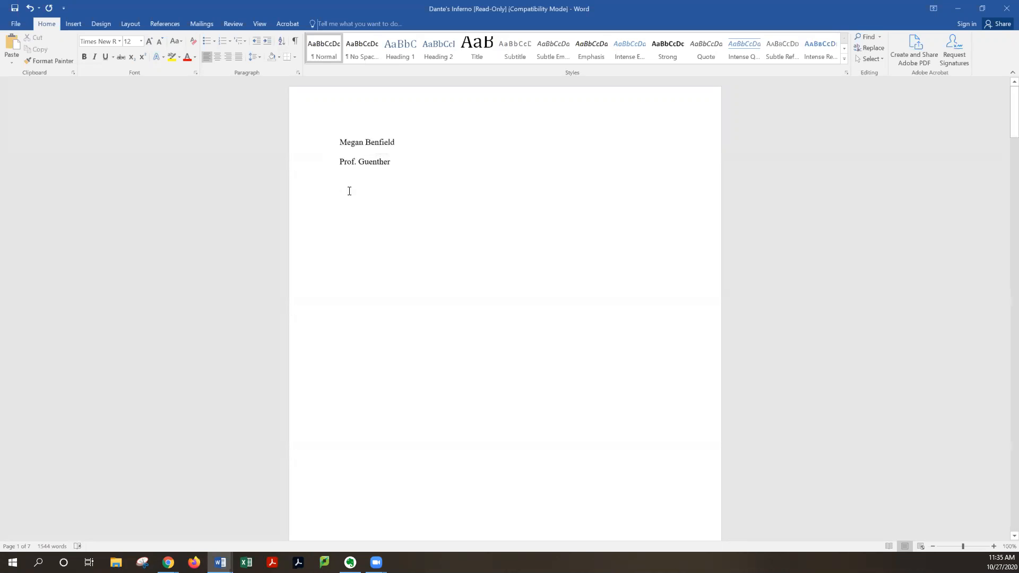
type("ANTH 1")
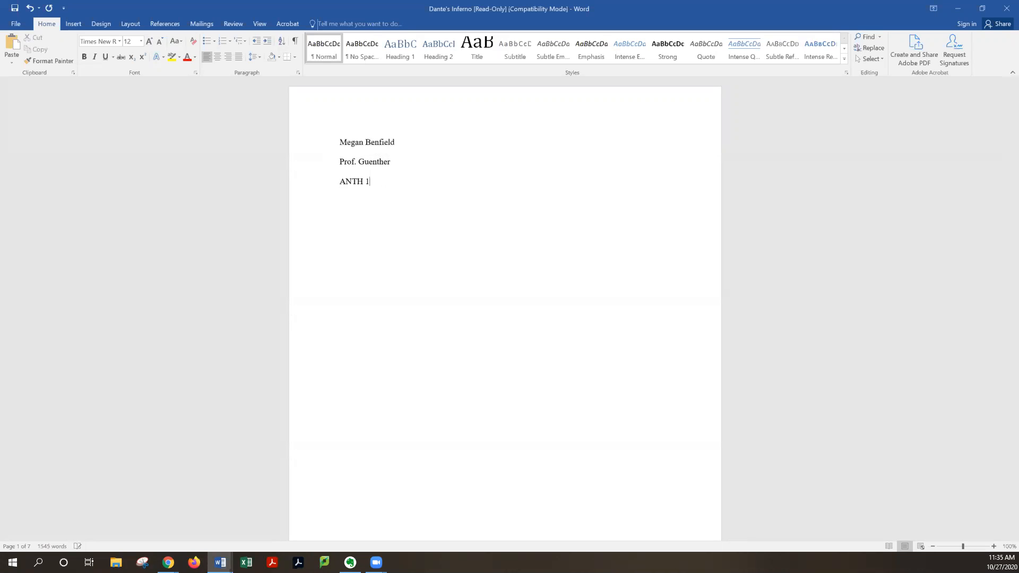
type("026")
Add the course ANTH 1026 and the date 12 November 2020 as the next heading lines
type("12 Novemb")
type("er ")
type("2020")
key("Return")
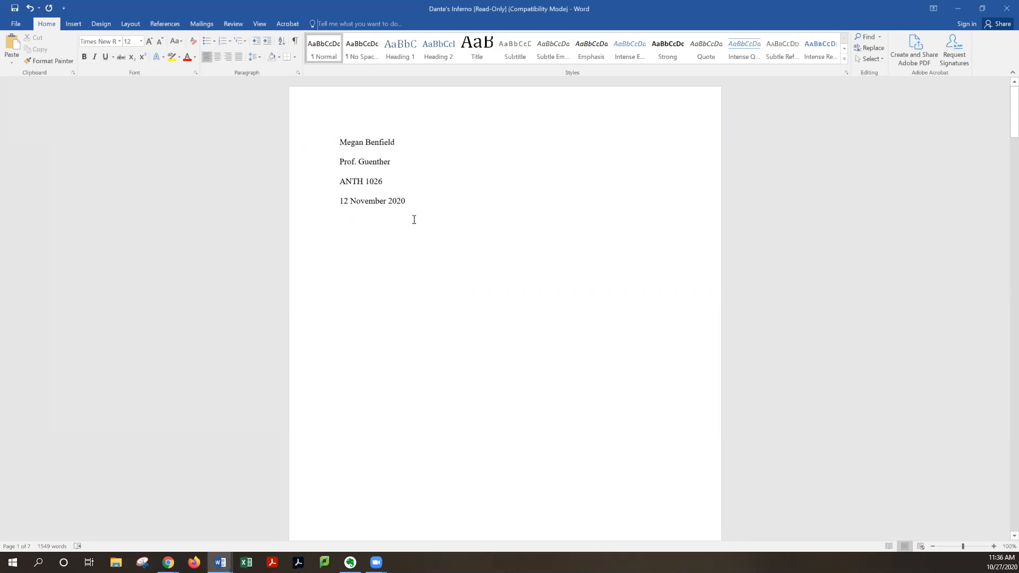
Center the next line and enter the placeholder title Title of your Paper
left_click(219, 59)
type("TI")
key("BackSpace")
type("itle ")
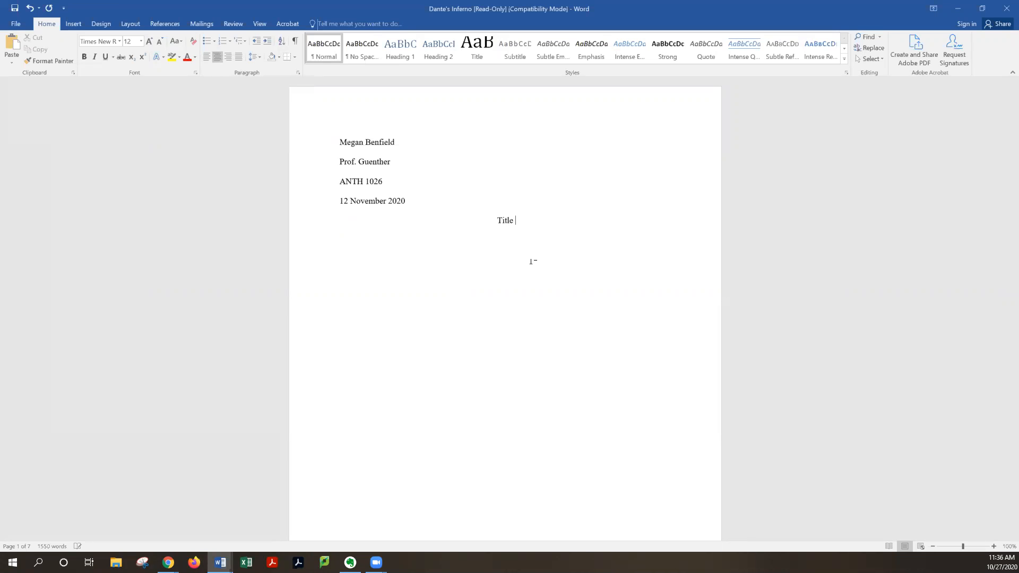
type("of your Ppaer")
key("BackSpace")
key("BackSpace")
key("BackSpace")
key("BackSpace")
type("aper")
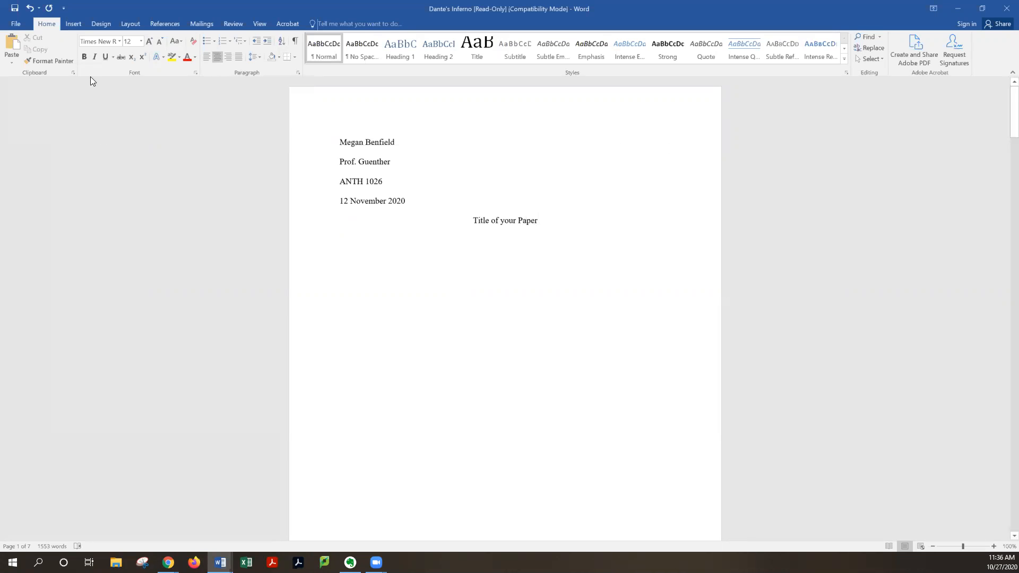
Insert a Plain Number 3 page number at the top of the page
left_click(69, 24)
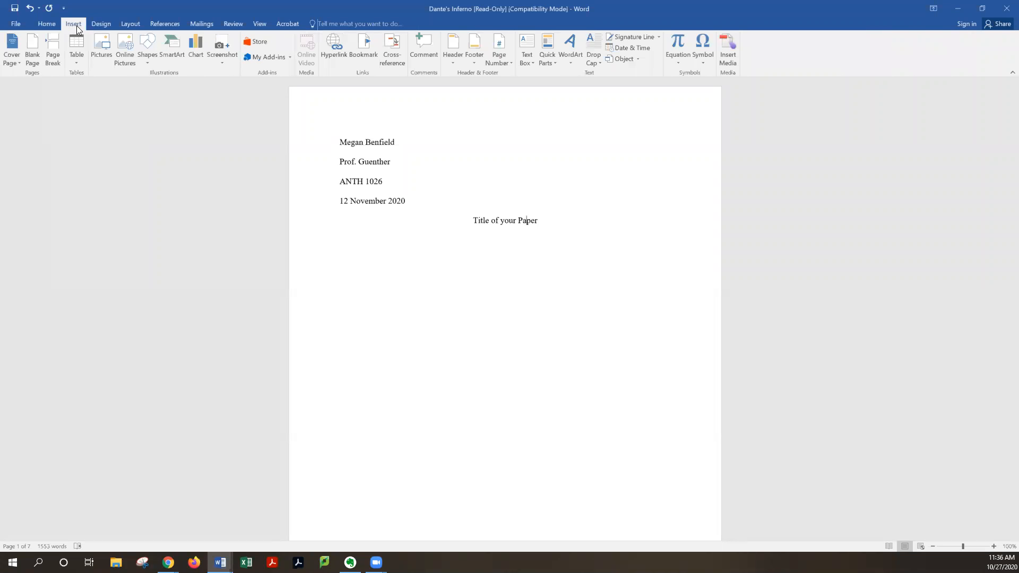
left_click(498, 59)
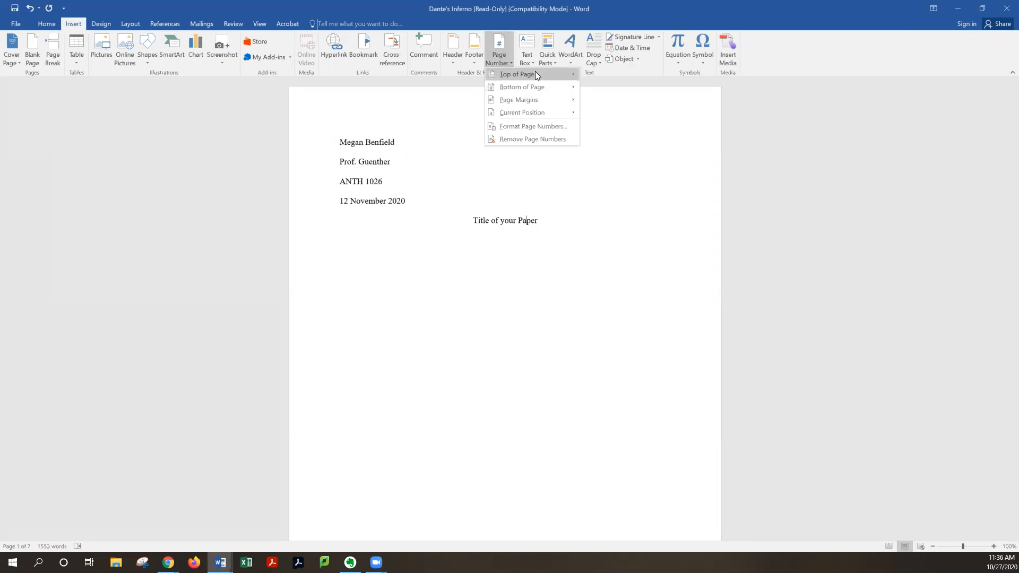
mouse_move(535, 74)
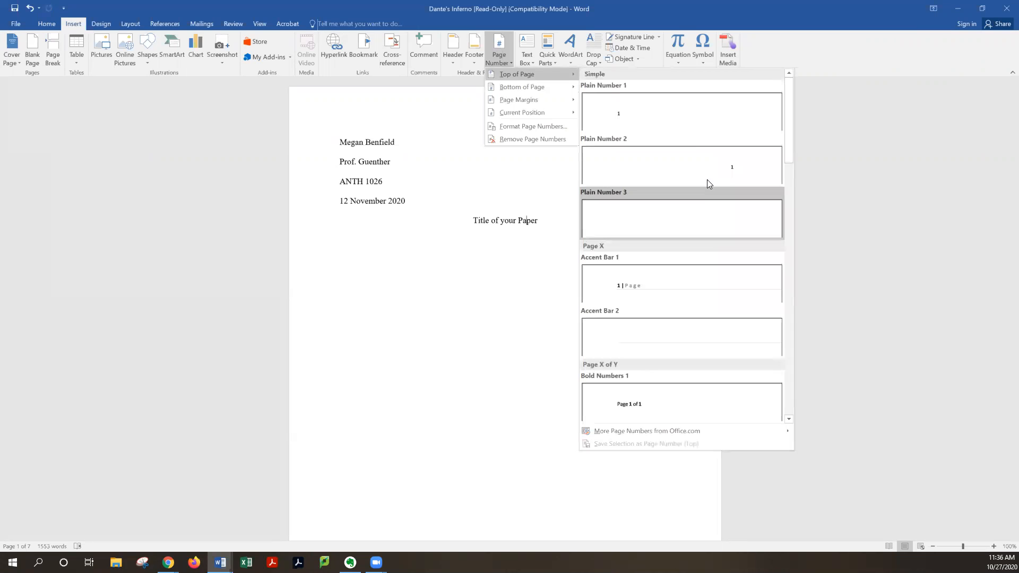
left_click(754, 222)
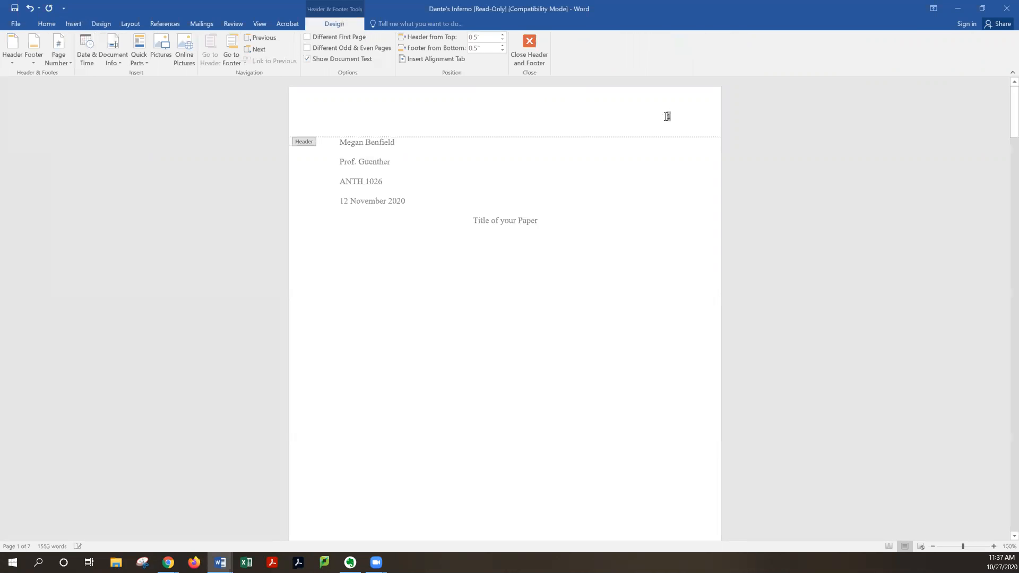
Add the student's last name before the header page number and set the header text to Times New Roman
type("B")
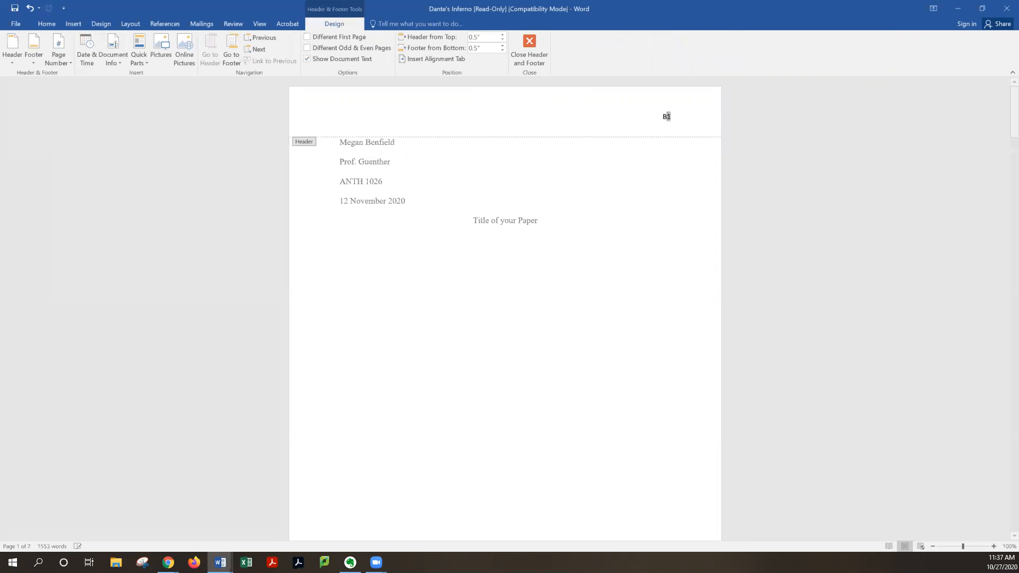
type("enfield")
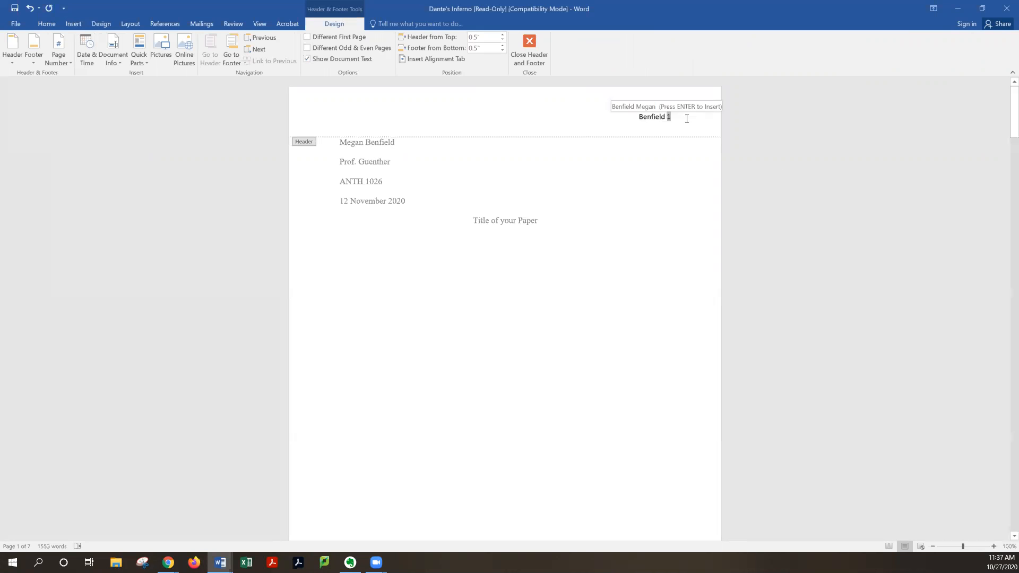
triple_click(693, 120)
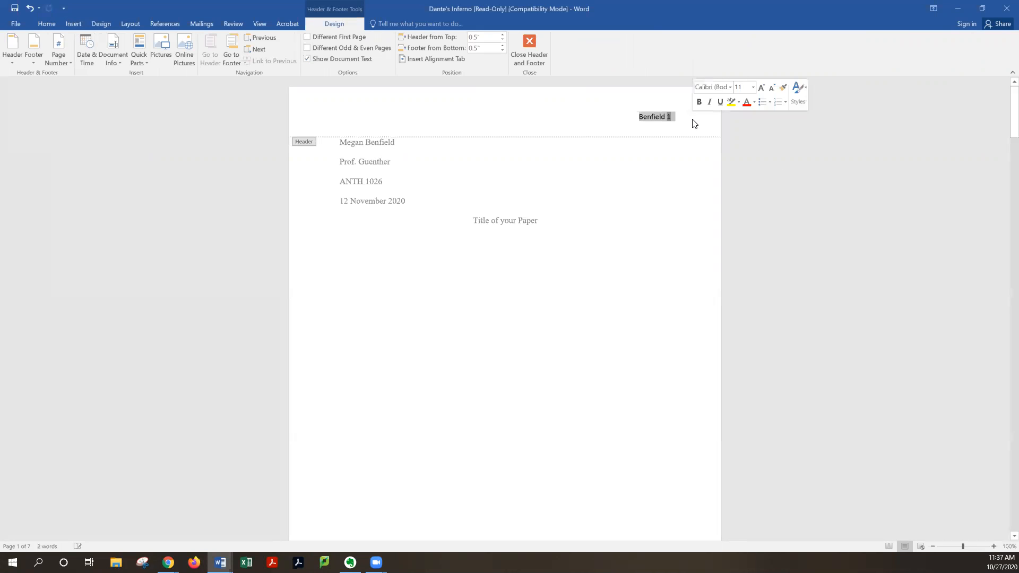
left_click(730, 87)
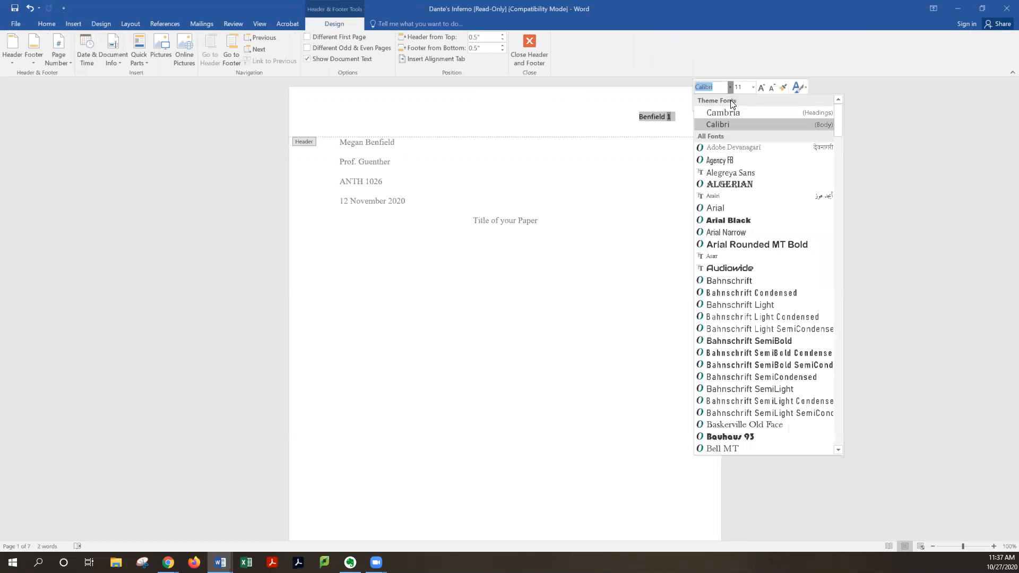
type("Times New")
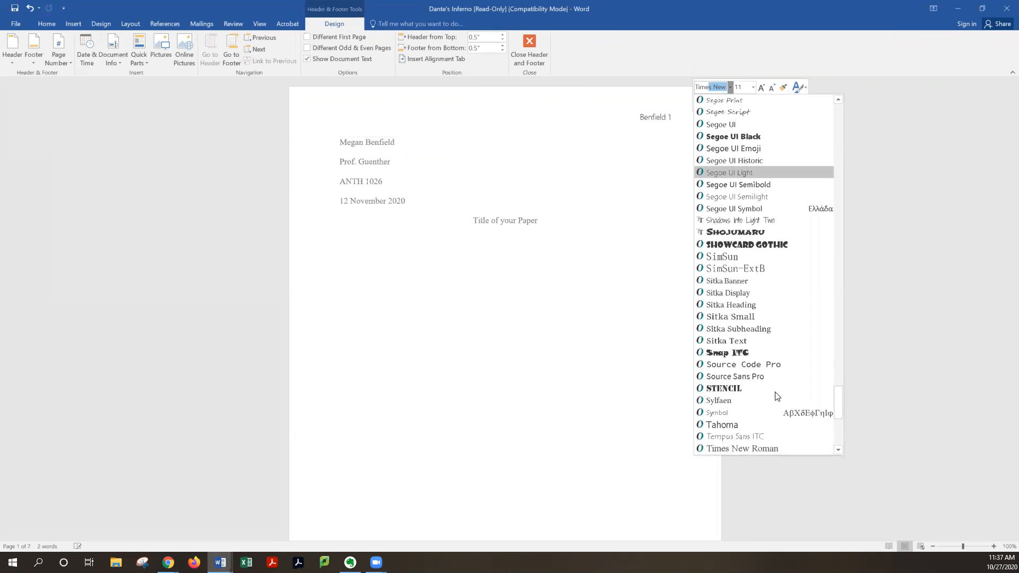
key("Return")
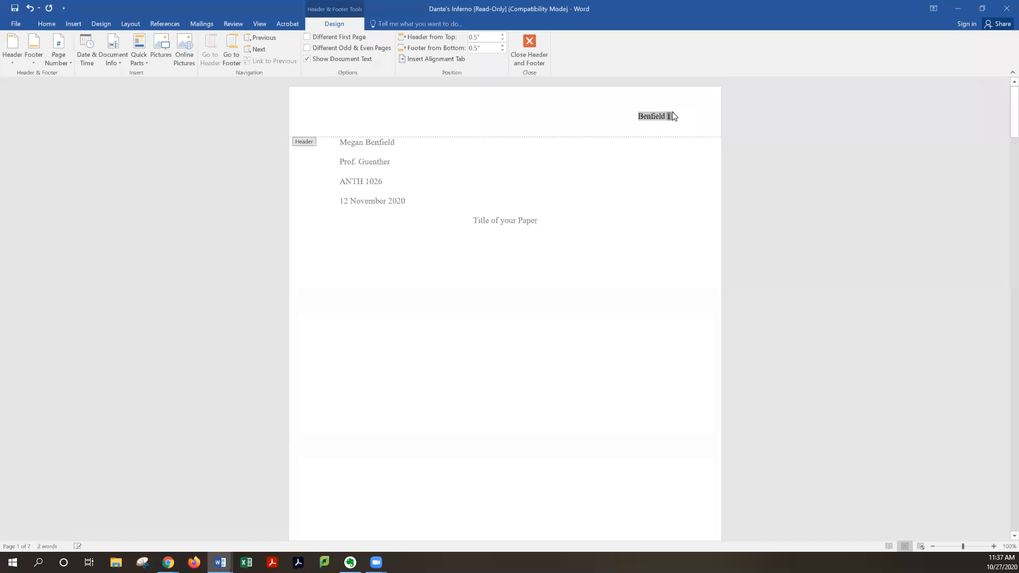
Reselect the header text and close header and footer editing
left_click(672, 115)
triple_click(672, 115)
left_click(718, 133)
left_click(529, 50)
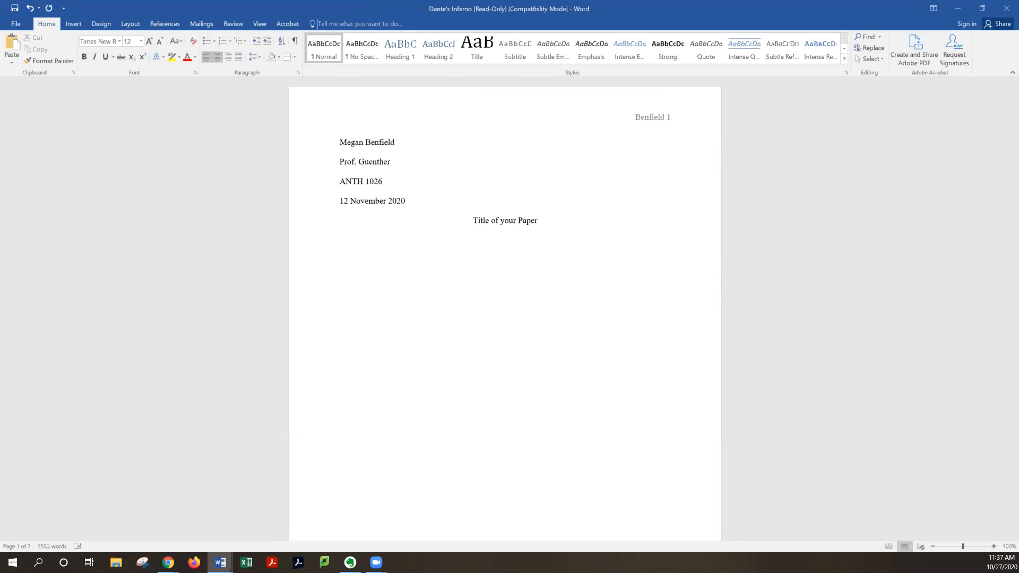
Write the first indented body sentence: Now you can start writing your paper
type("Now you can start writing your paper.")
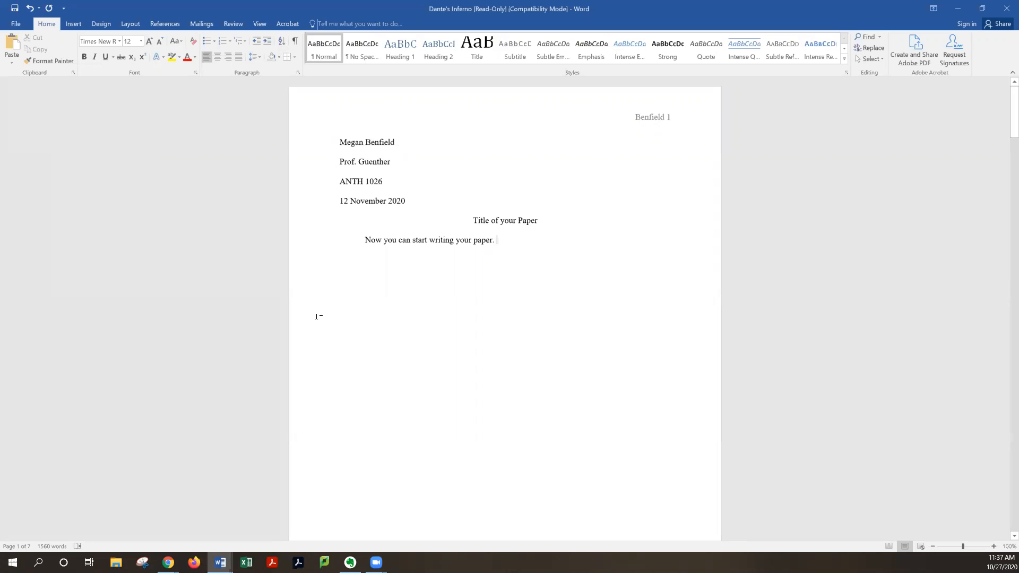
Continue the paragraph with Now let's include "quote" (Name #). as an in-text citation example
type("N")
type("ow let's incl")
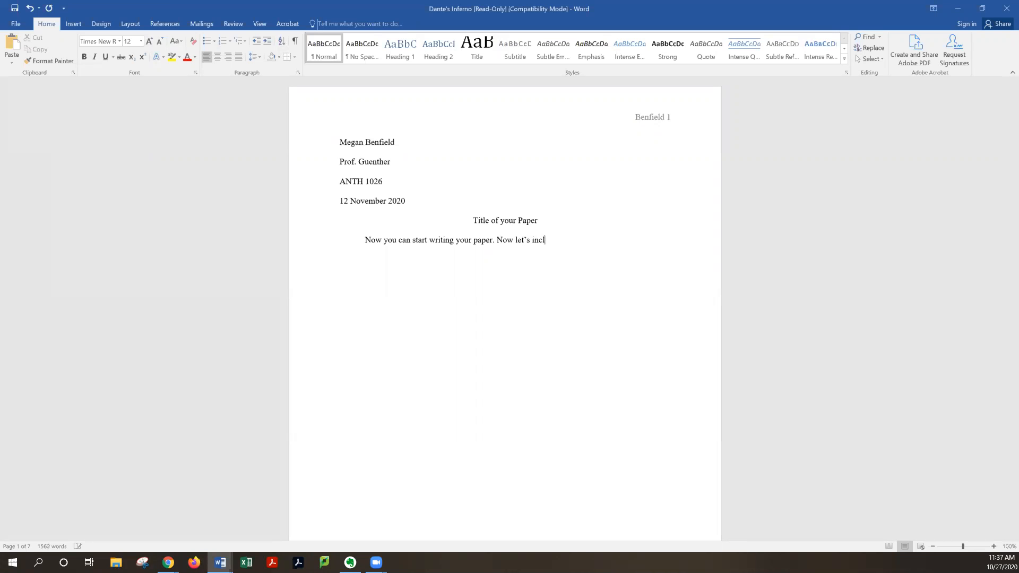
type("ude")
key("Return")
type("\"")
type("quote")
type("\" (")
type("Name P")
key("BackSpace")
type("#).")
scroll(789, 344, "down", 4)
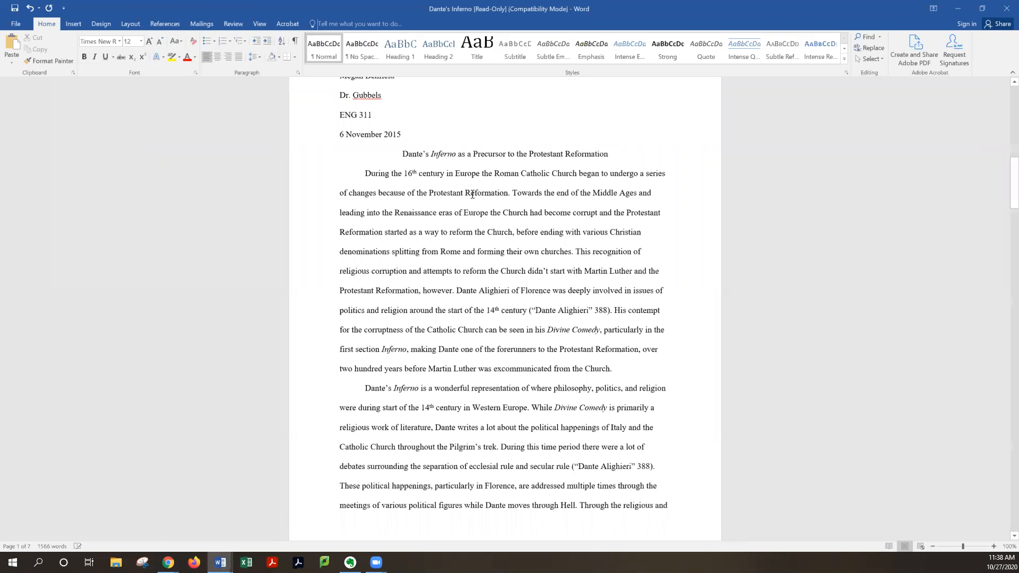
scroll(472, 195, "down", 1)
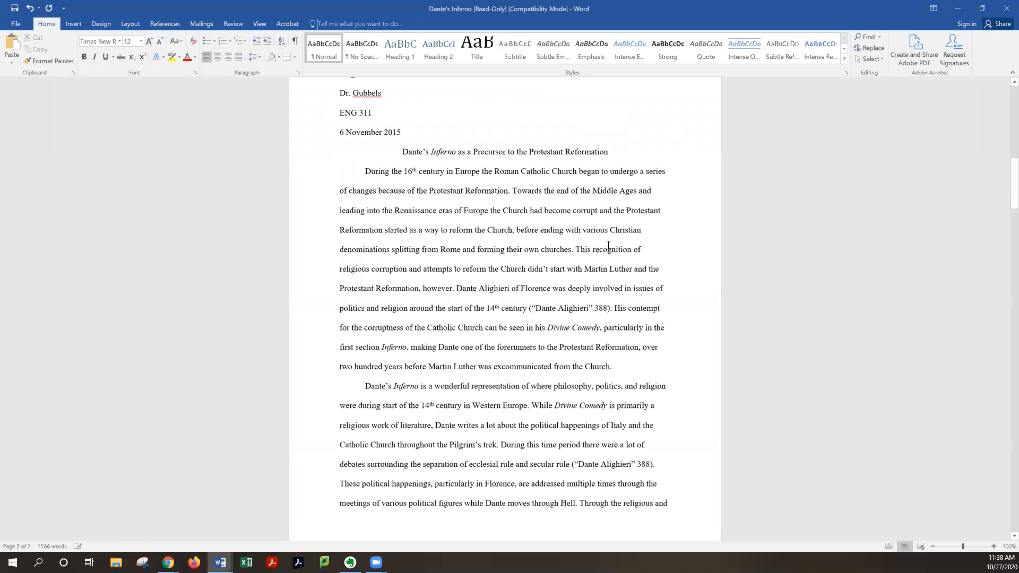
Copy the opening passage of the Dante's Inferno paper's first body paragraph and return to the template document
left_click(653, 256, "shift")
left_click(576, 249, "shift")
key("ctrl+c")
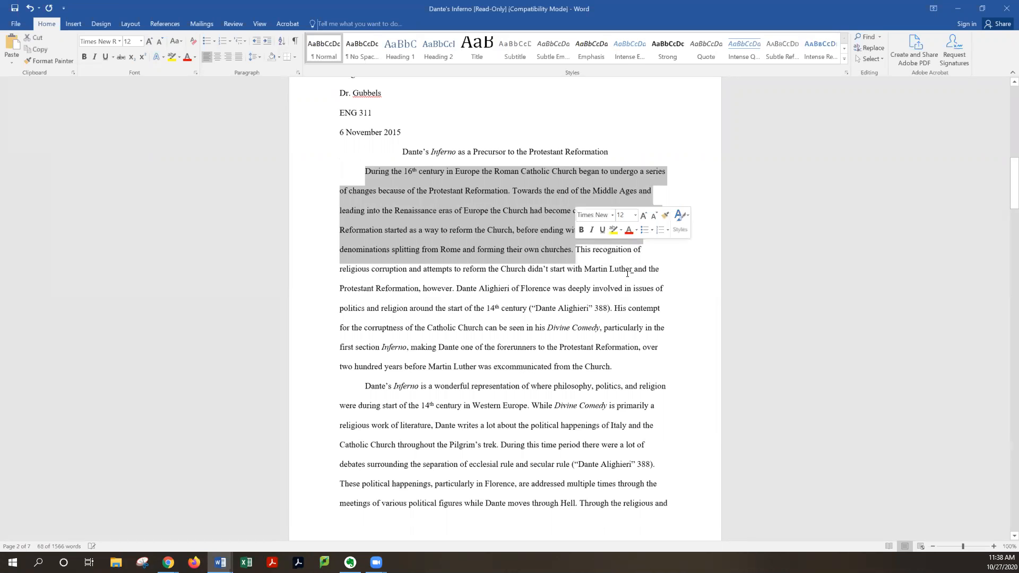
scroll(628, 274, "up", 10)
left_click(628, 244)
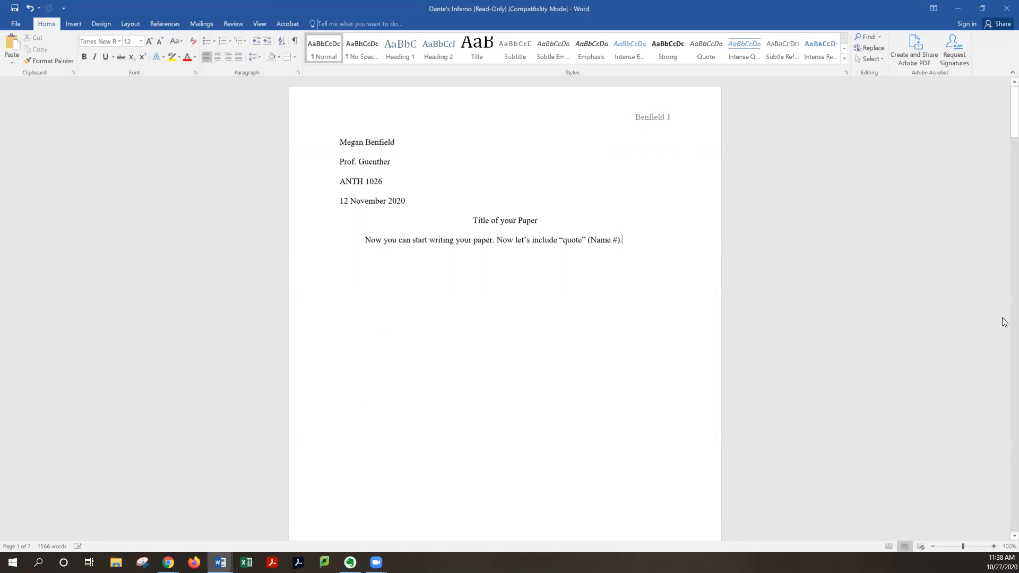
Continue the paragraph with Introduce the quote: and paste the copied passage after it
type("Introduce the quote:")
key("ctrl+v")
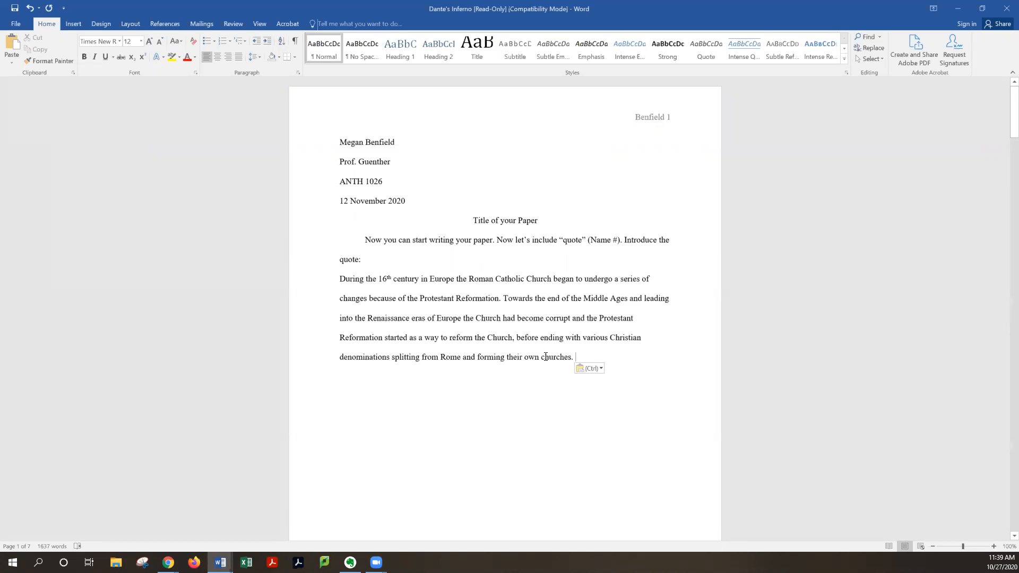
Indent the pasted quotation 0.5" from the left margin as a block quote
triple_click(347, 295)
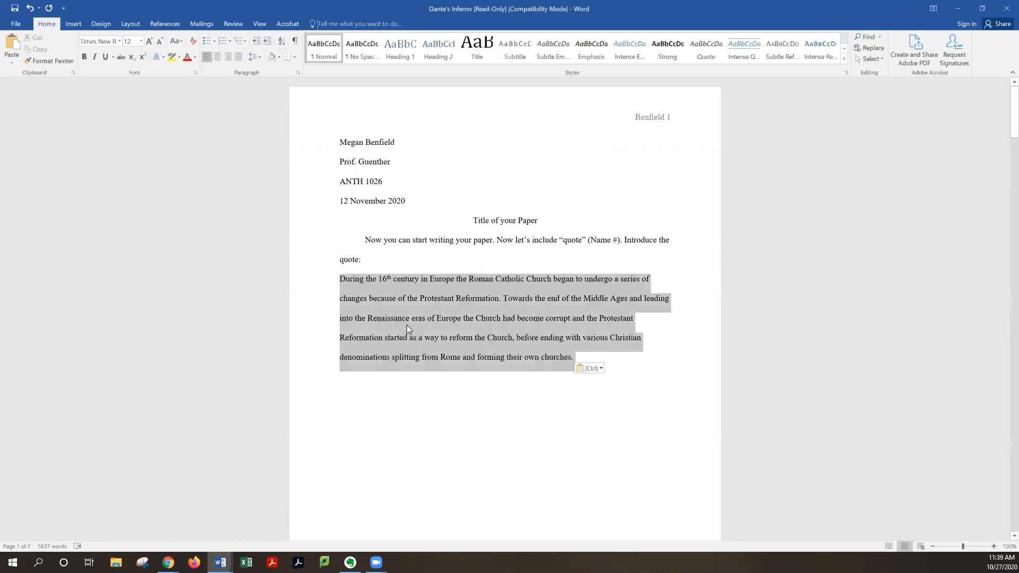
right_click(491, 329)
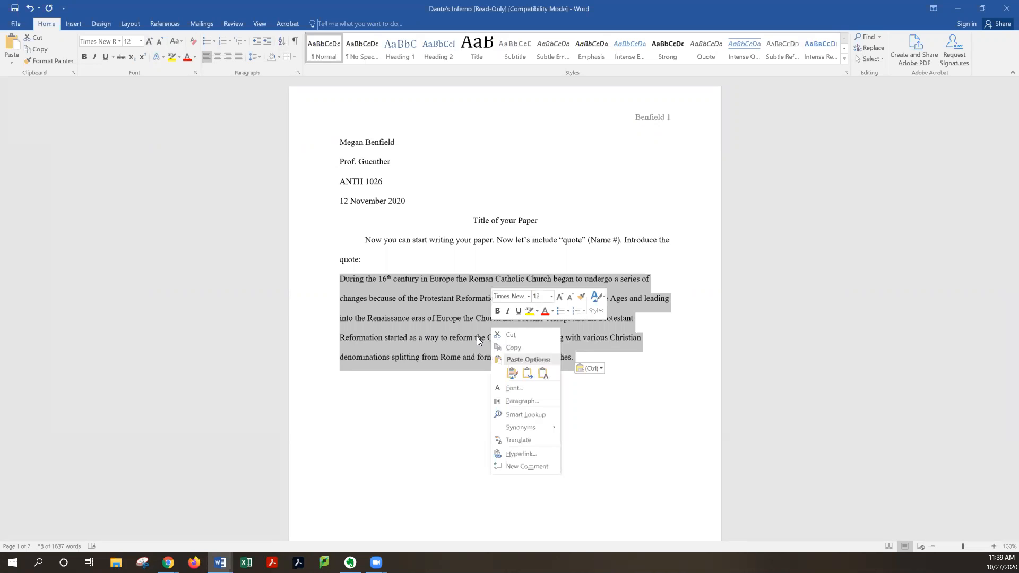
left_click(528, 401)
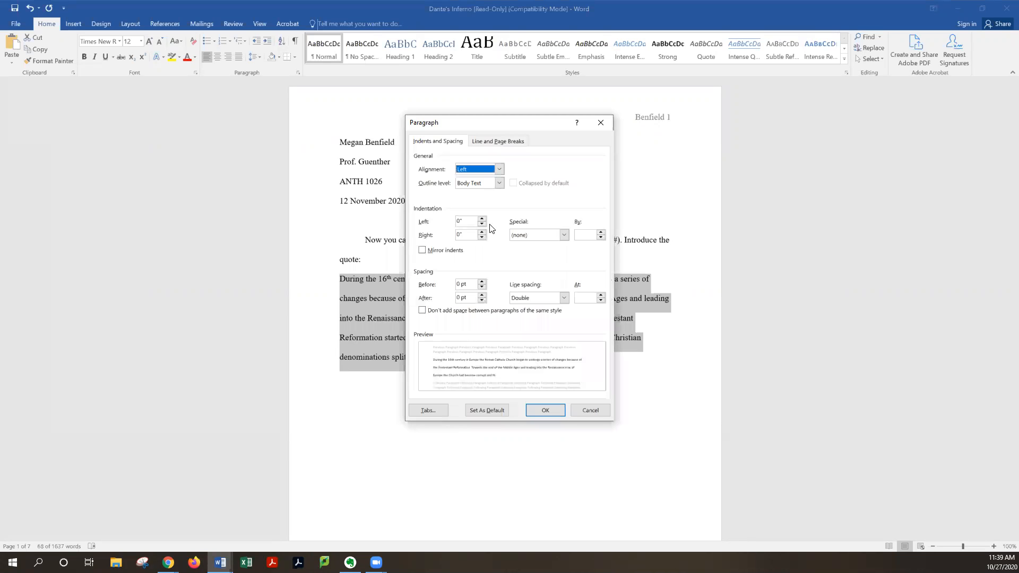
left_click(481, 219)
left_click(481, 219)
left_click(481, 218)
left_click(482, 219)
left_click(481, 218)
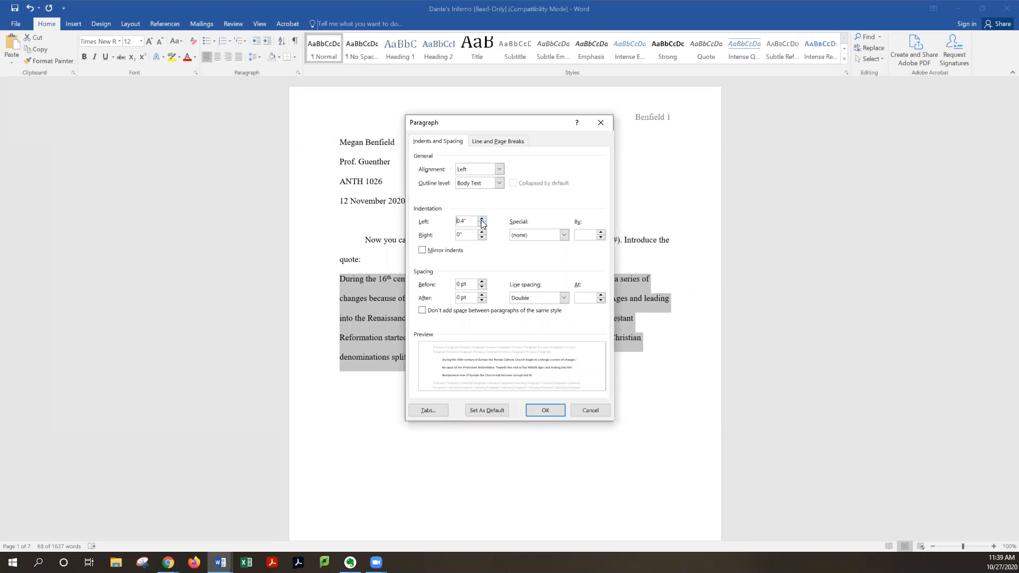
left_click(545, 411)
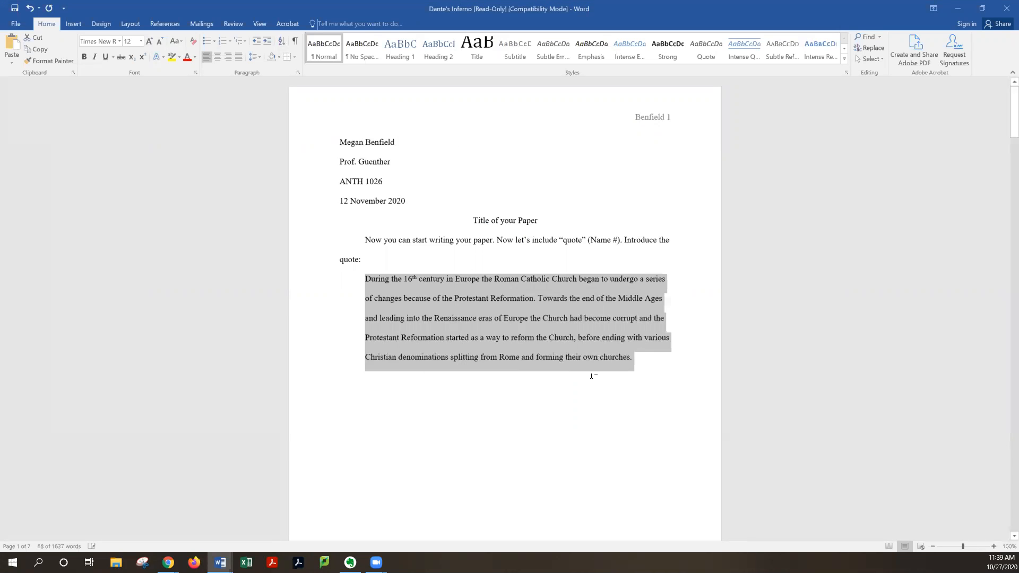
Add the citation (Benfield 1) at the end of the block quote
left_click(659, 381)
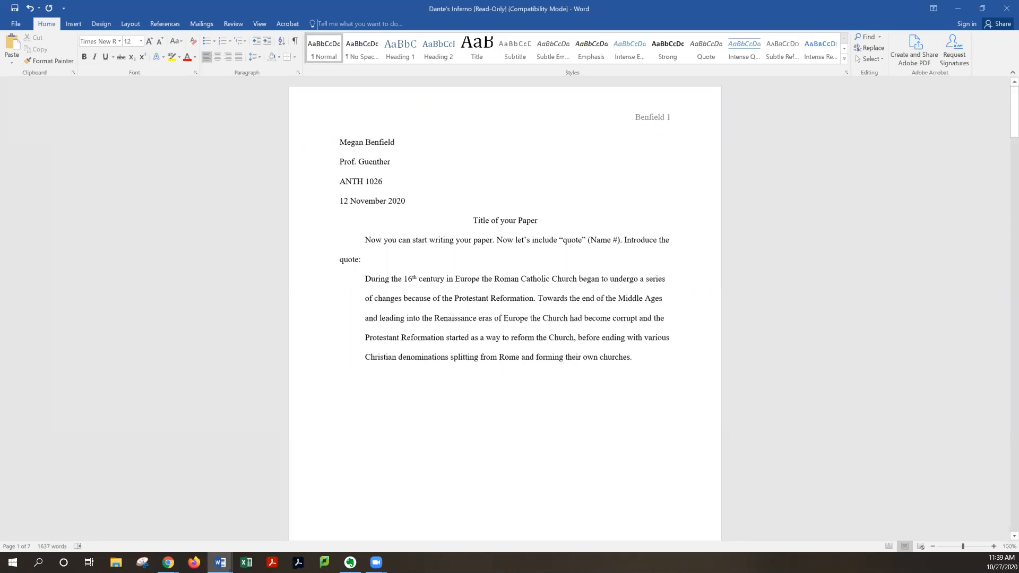
type("(Benfield 1)")
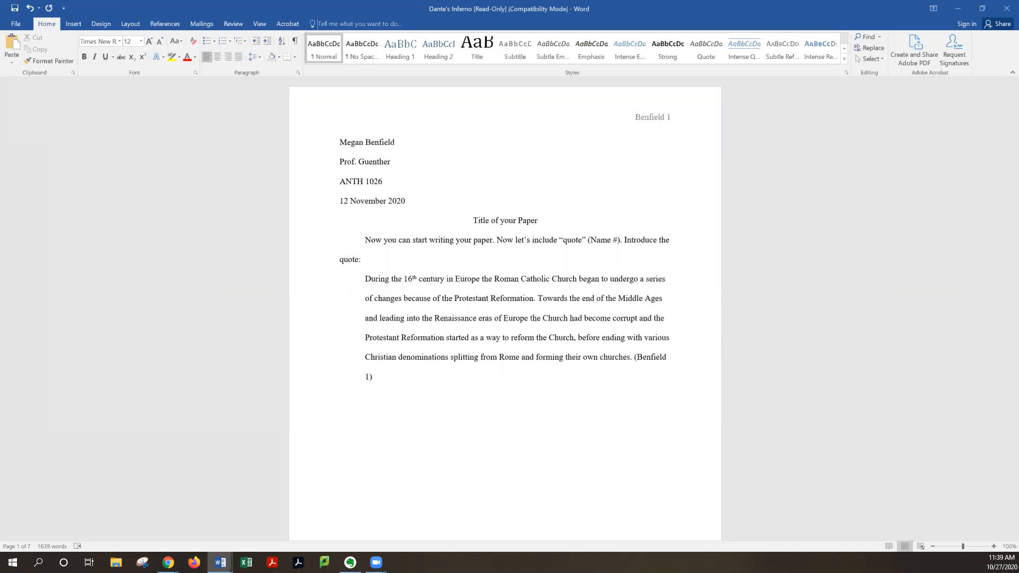
Insert a page break and add a centered Works Cited heading at the top of the new page
key("Return")
key("ctrl+Return")
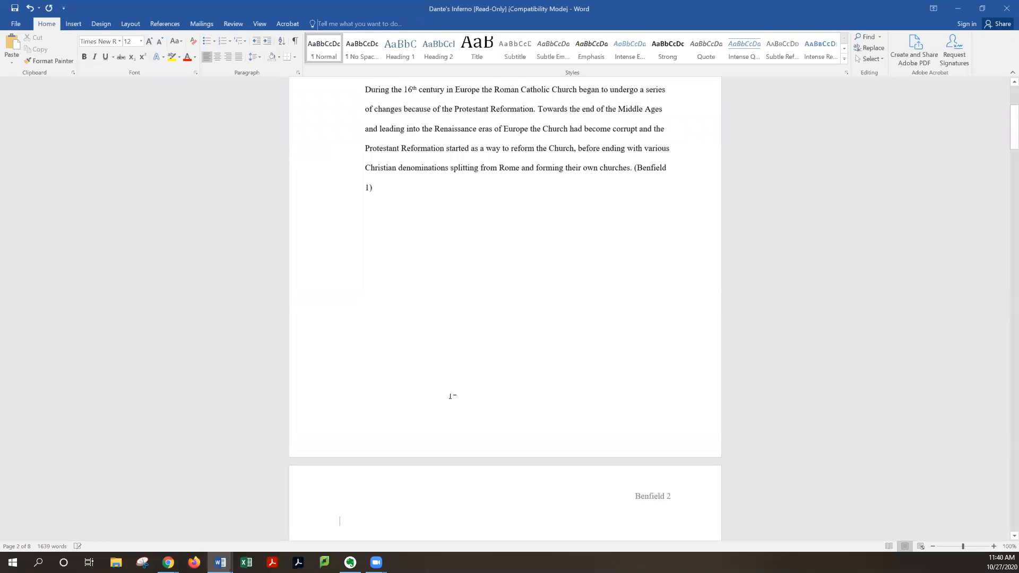
scroll(69, 334, "down", 3)
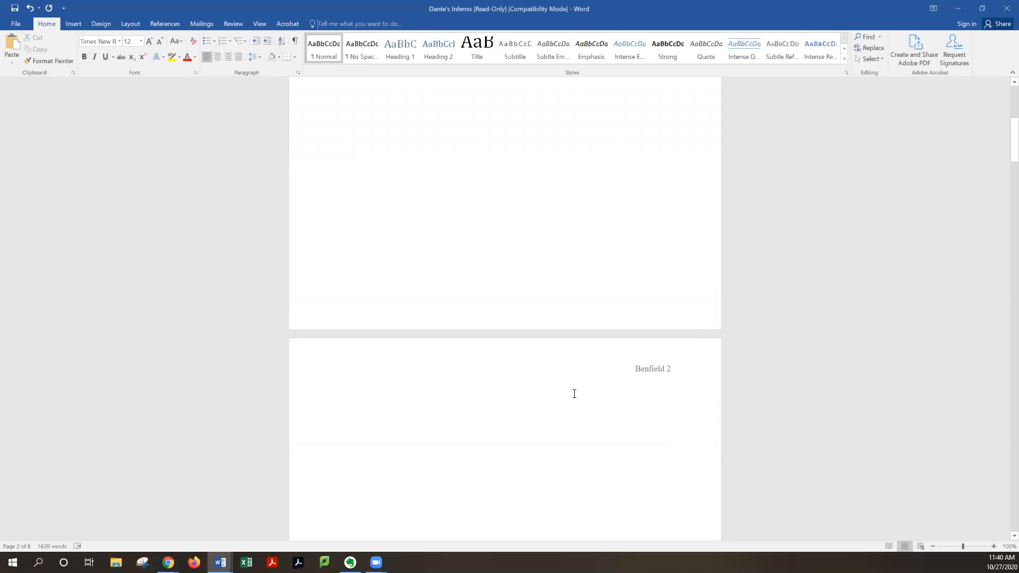
left_click(219, 57)
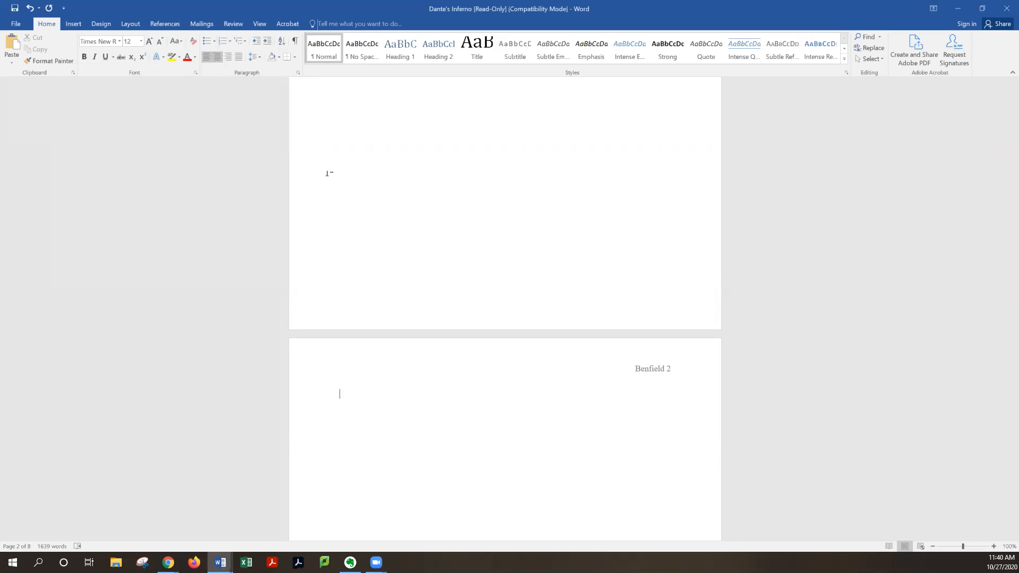
type("Works Cited")
key("ctrl+l")
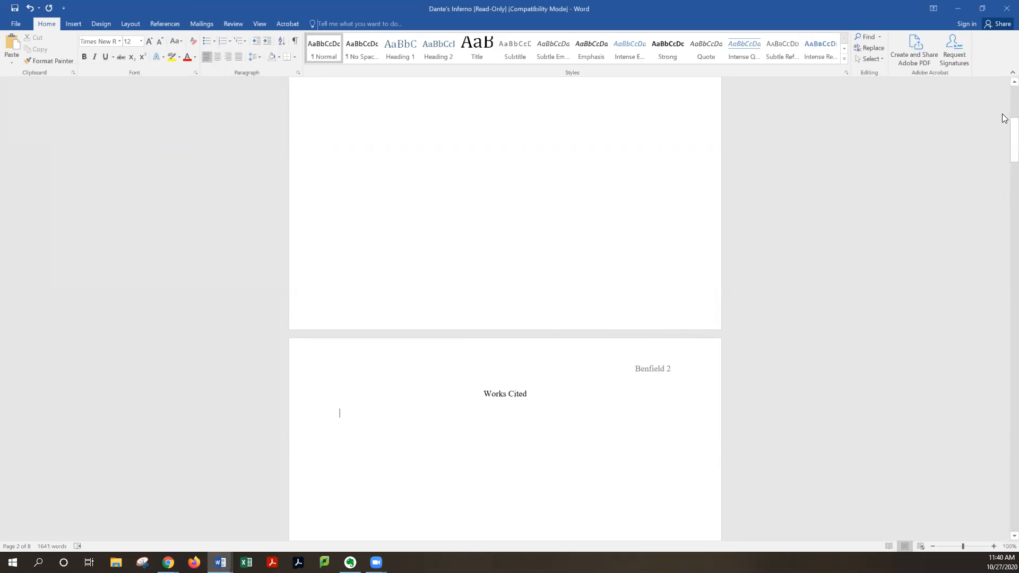
Copy the first Works Cited entry from the Dante paper and paste it below the Works Cited heading
left_click_drag(975, 537, 1005, 444)
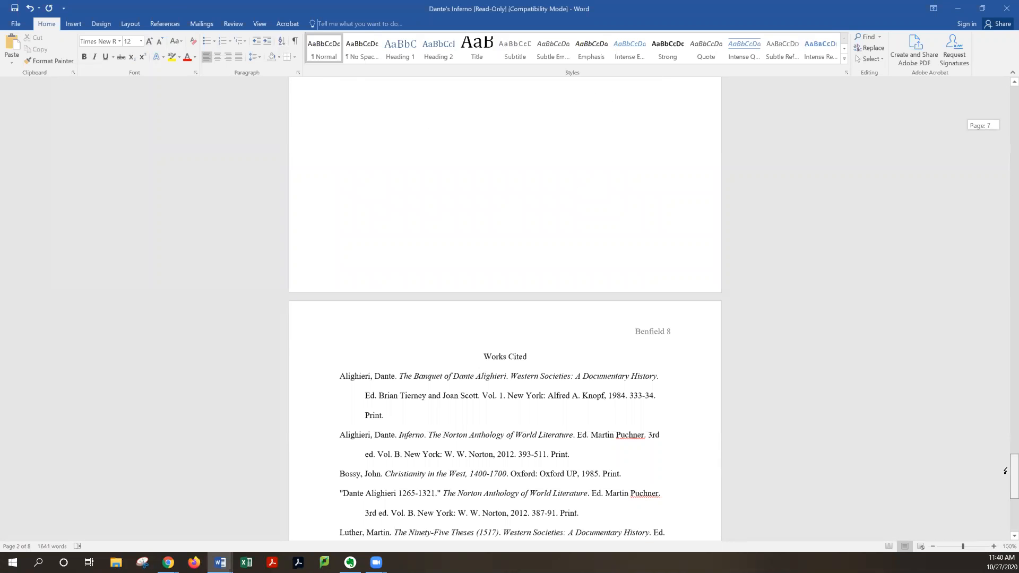
triple_click(408, 350)
key("ctrl+c")
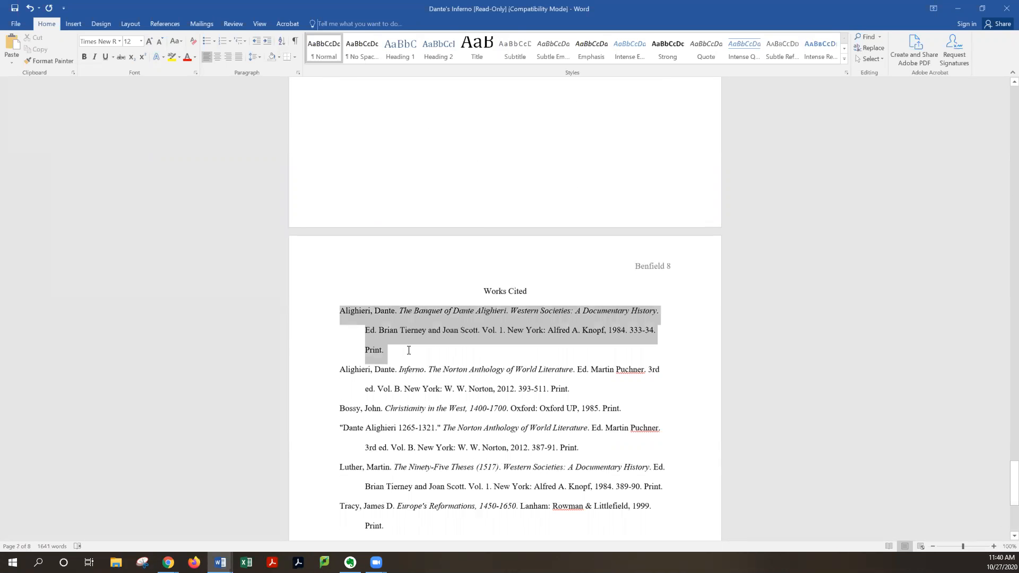
left_click_drag(994, 457, 1001, 108)
scroll(487, 271, "down", 2)
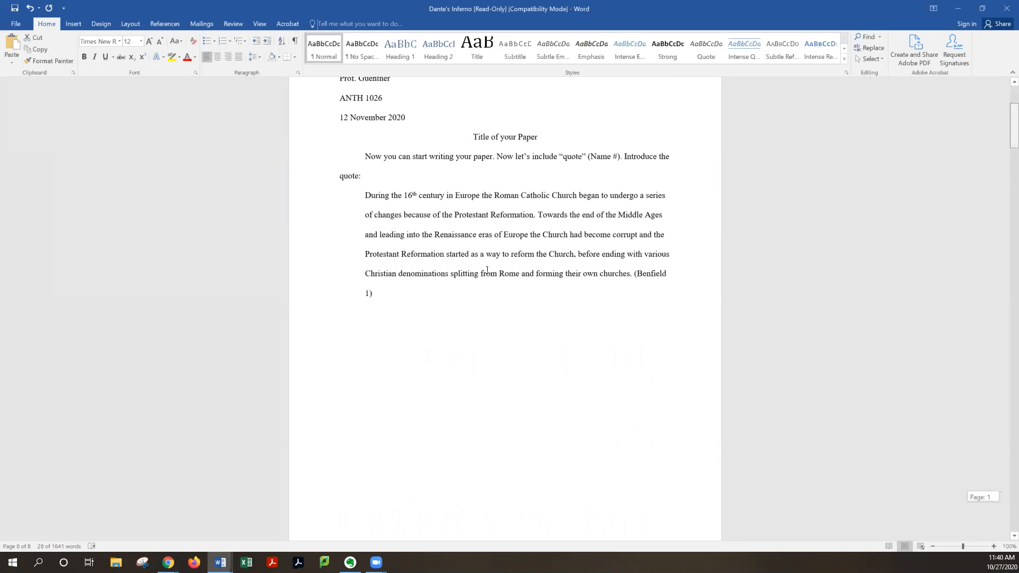
scroll(487, 271, "down", 8)
left_click(387, 244)
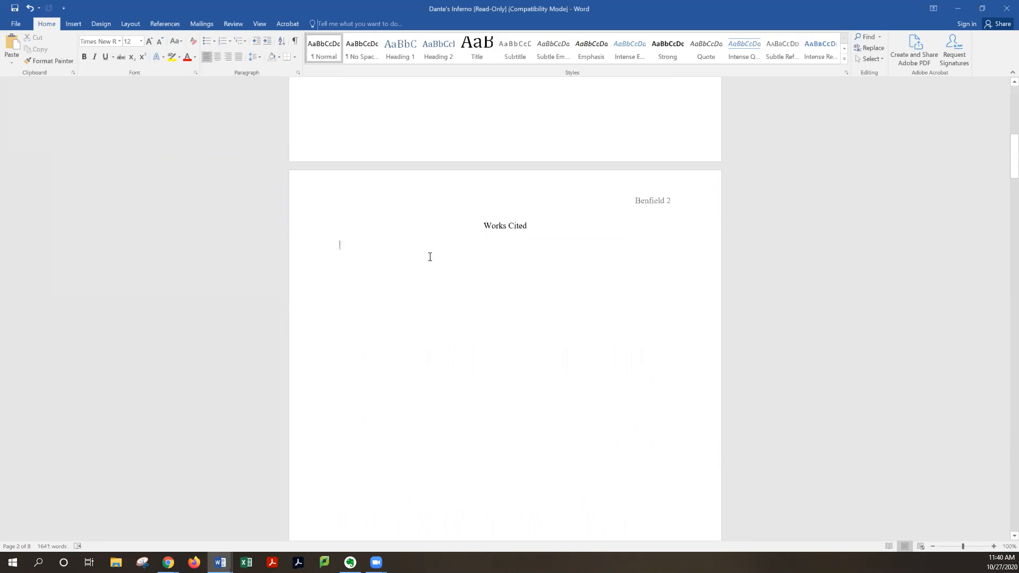
key("ctrl+v")
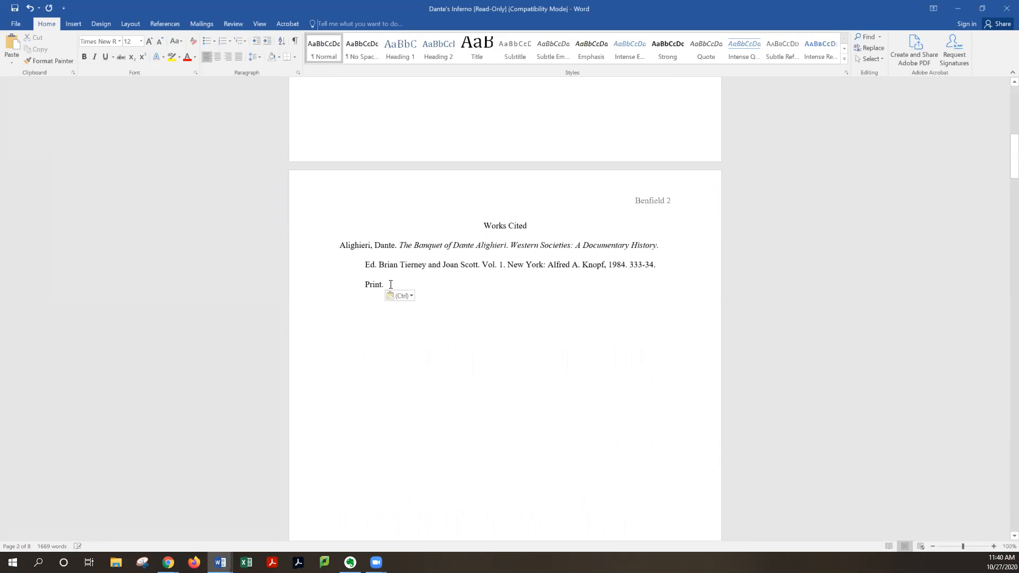
Remove the special indentation from the pasted Works Cited entry
key("ctrl+a")
left_click_drag(338, 259, 332, 249)
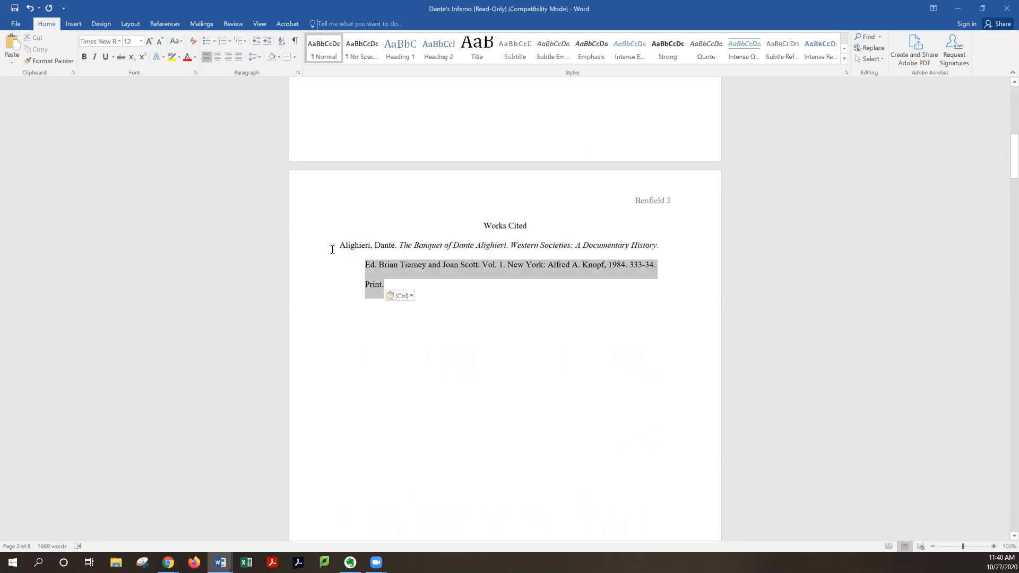
key("shift+F10")
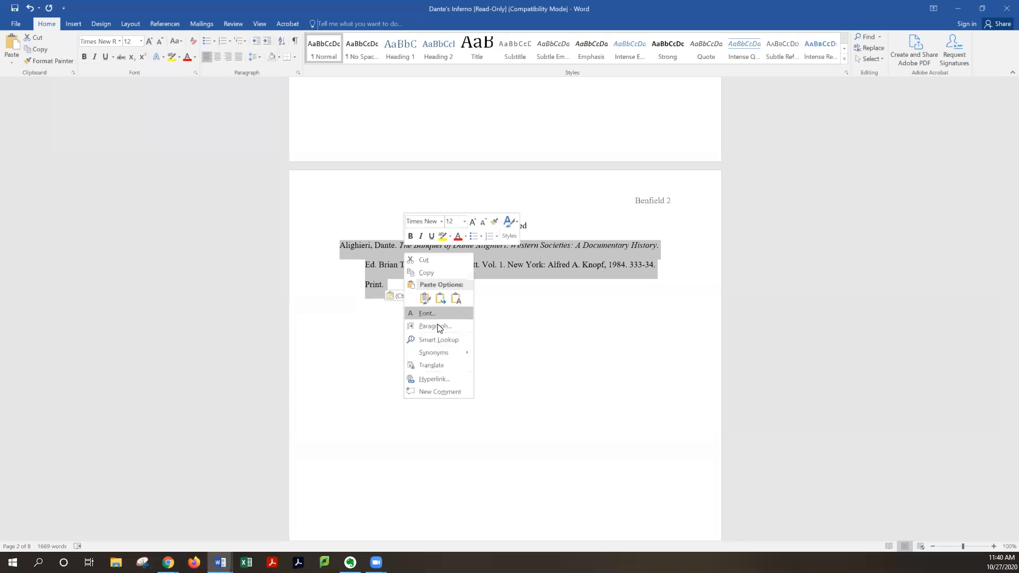
left_click(438, 327)
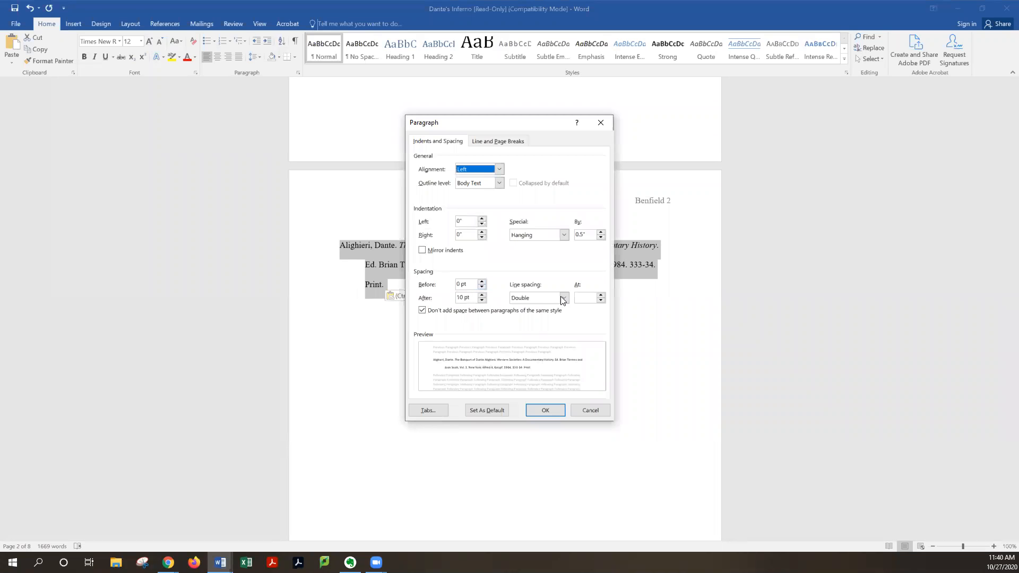
left_click(564, 235)
left_click(544, 244)
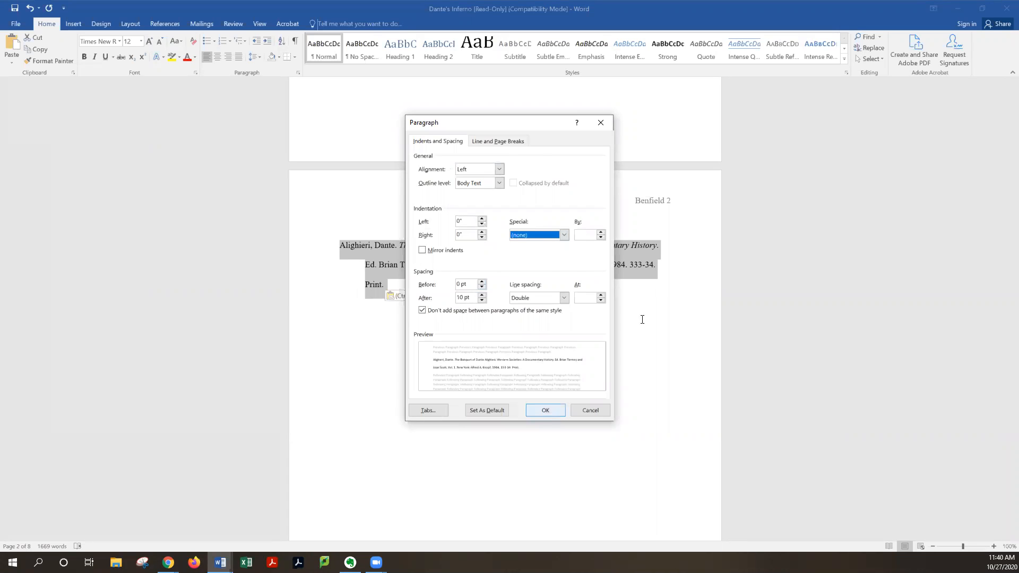
key("Return")
left_click(244, 239)
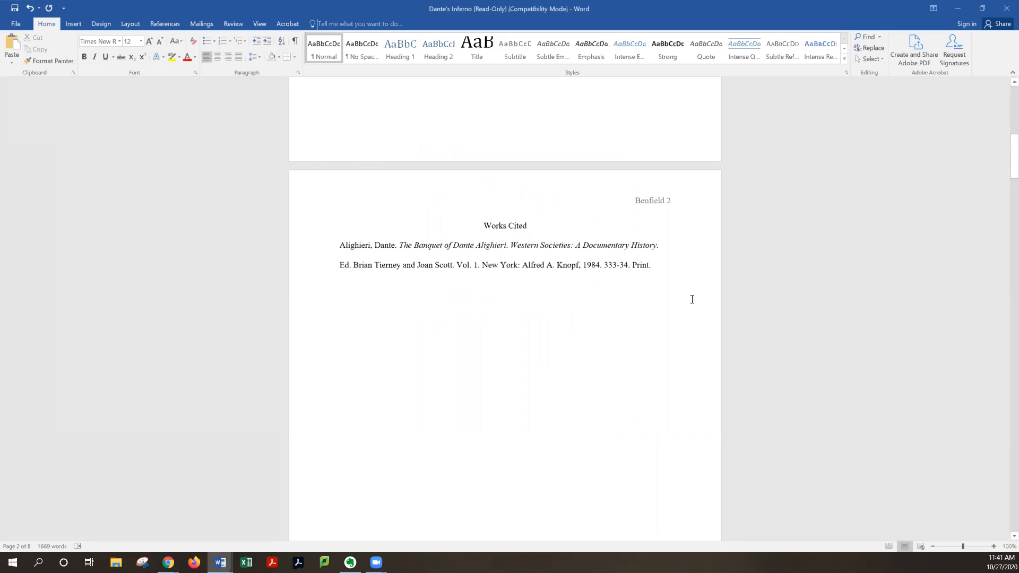
Apply a 0.5" hanging indent to the Works Cited entry
triple_click(667, 269)
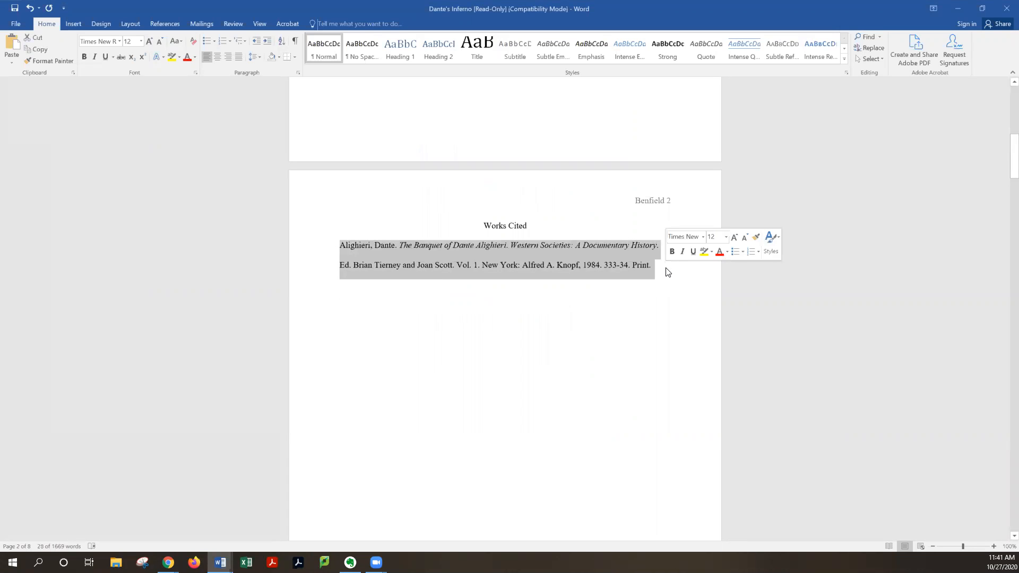
right_click(513, 247)
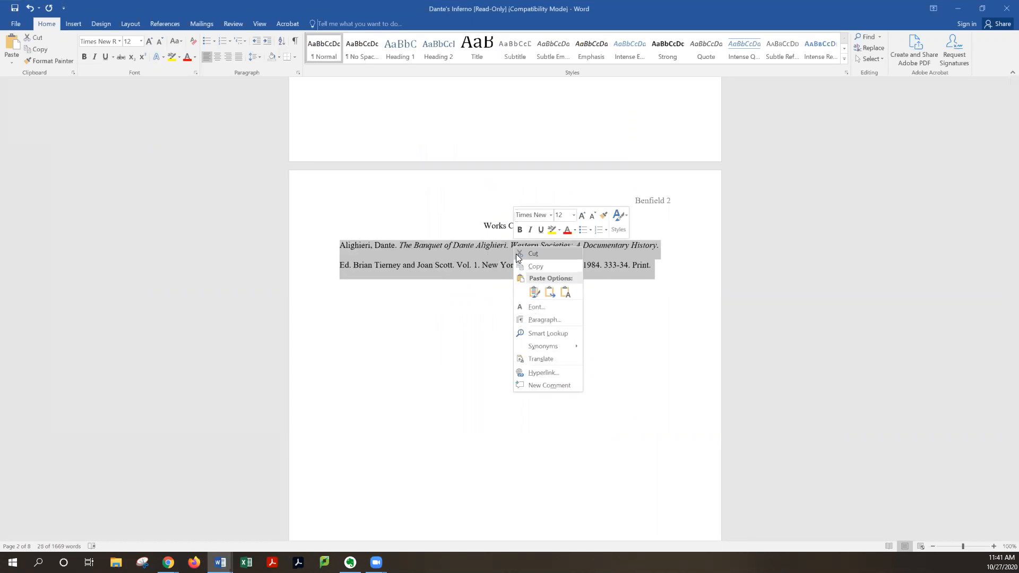
left_click(541, 321)
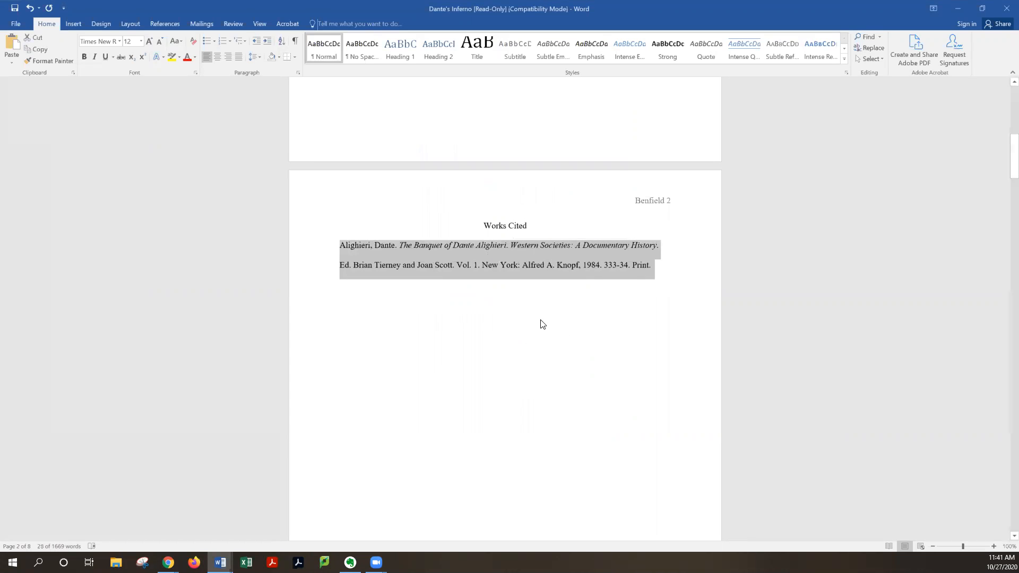
left_click(539, 235)
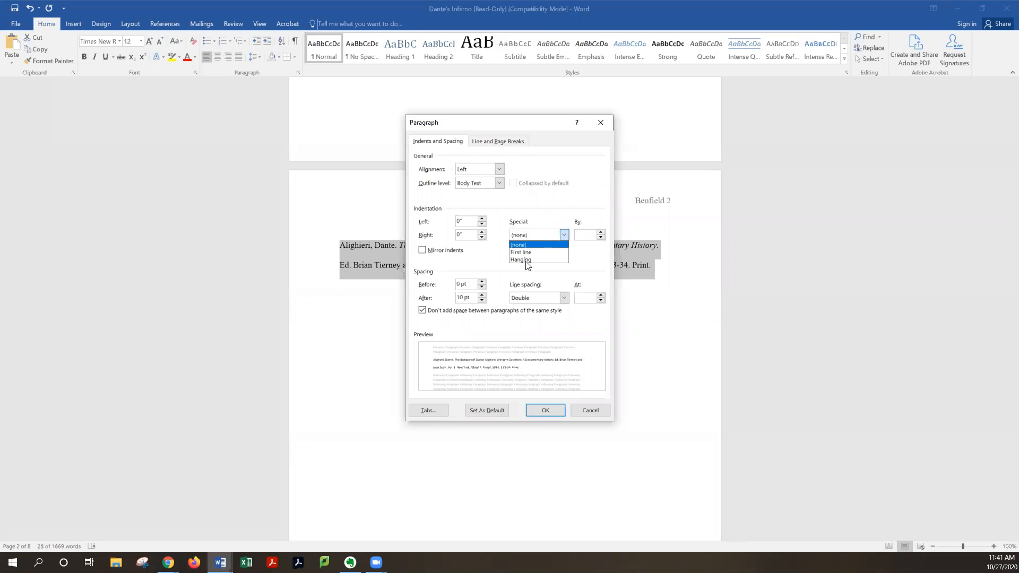
left_click(528, 260)
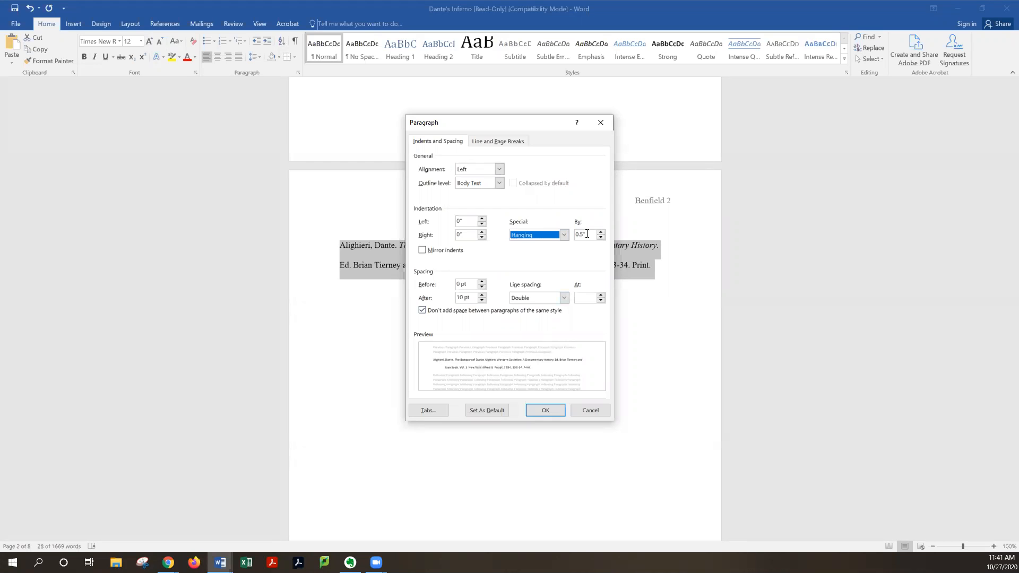
left_click(545, 410)
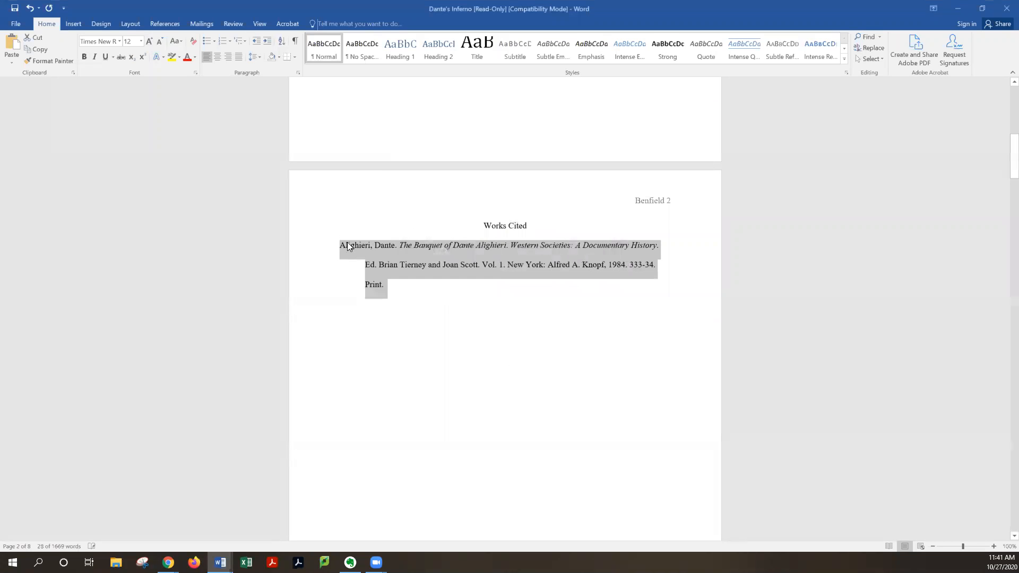
left_click(337, 264)
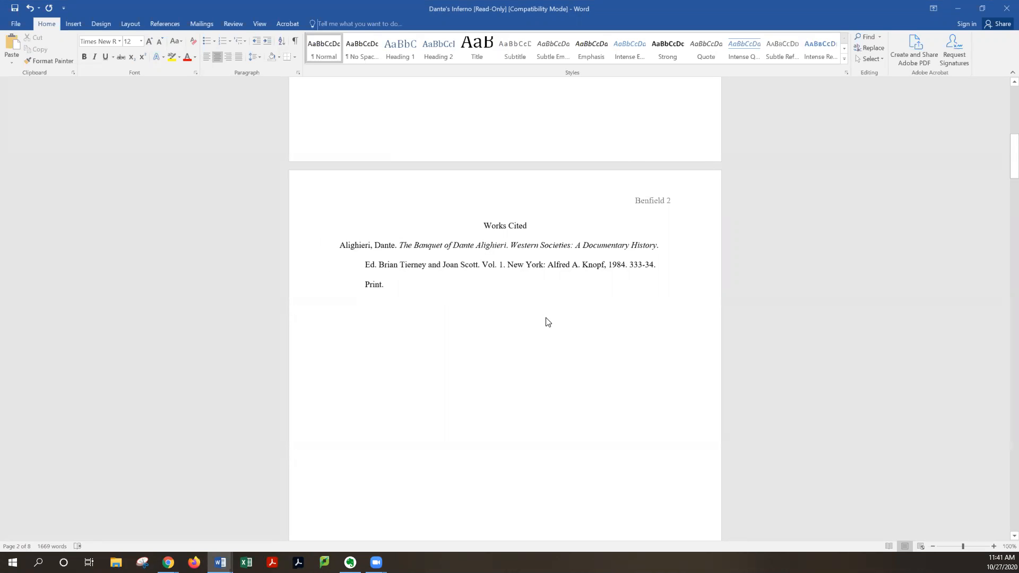
Review the Dante paper's full Works Cited list, then switch to the Purdue OWL MLA Sample Paper page
left_click_drag(1002, 190, 1010, 495)
scroll(470, 245, "up", 3)
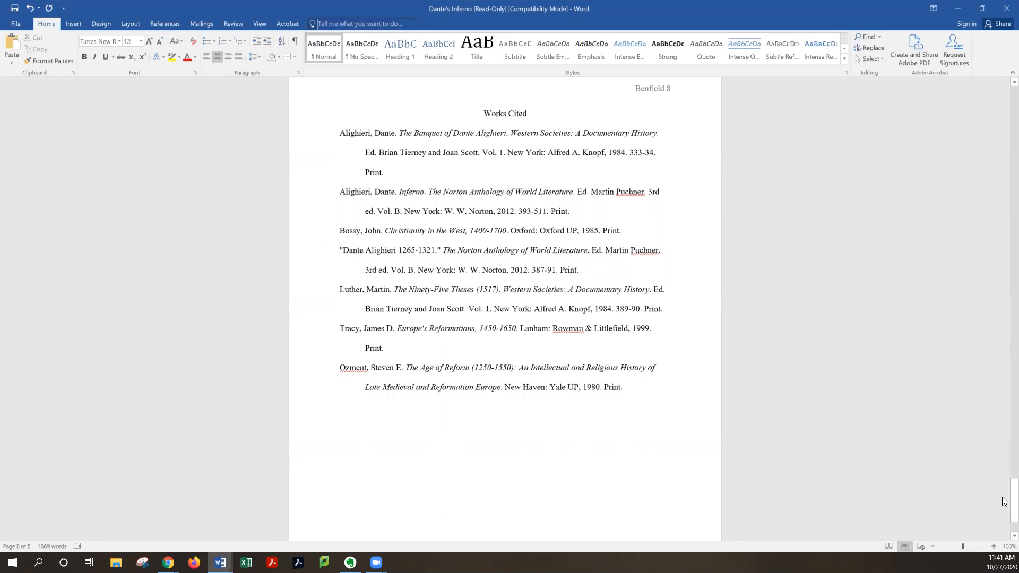
key("alt+Tab")
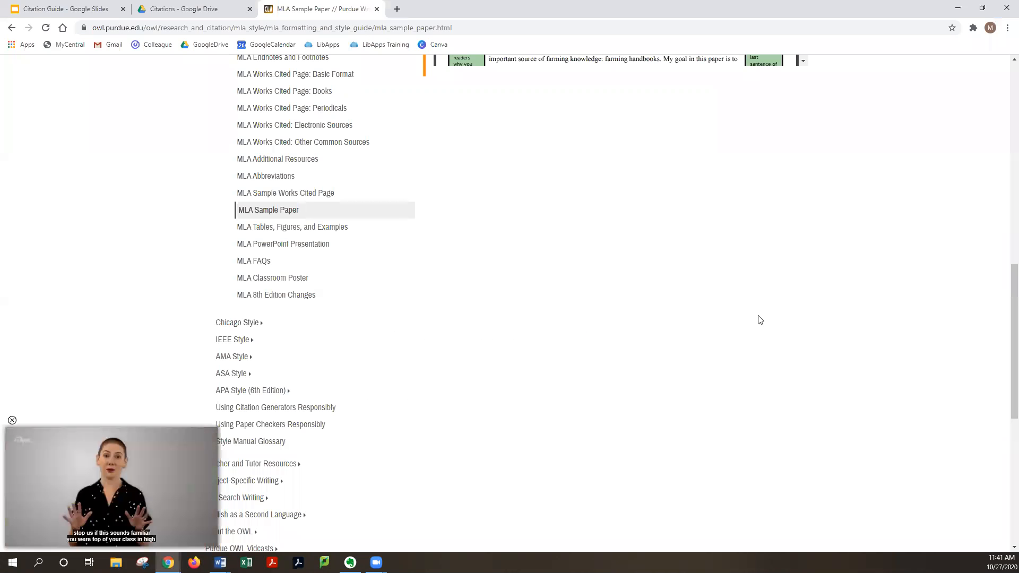
scroll(760, 320, "up", 4)
scroll(839, 143, "up", 1)
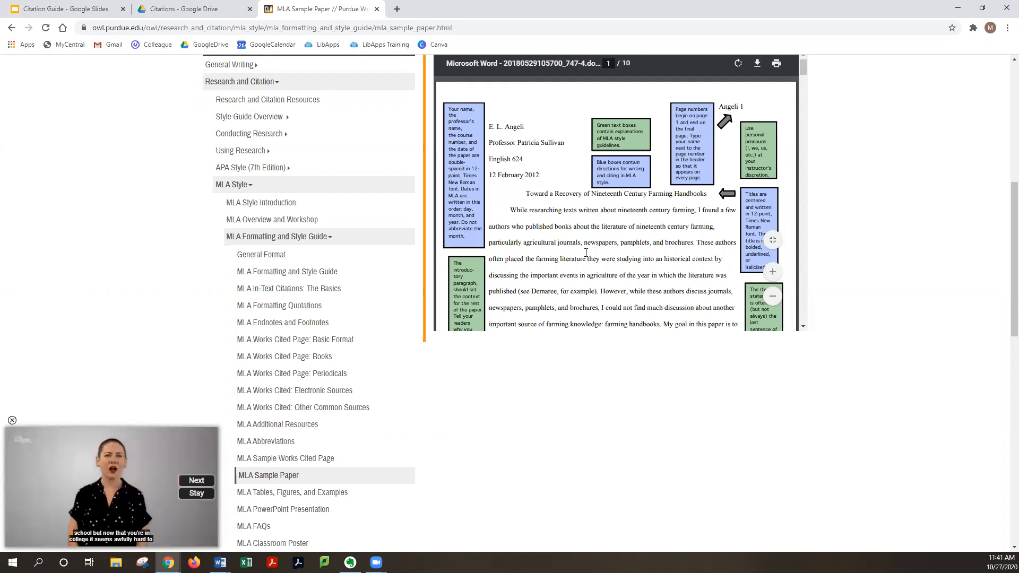
scroll(680, 380, "up", 2)
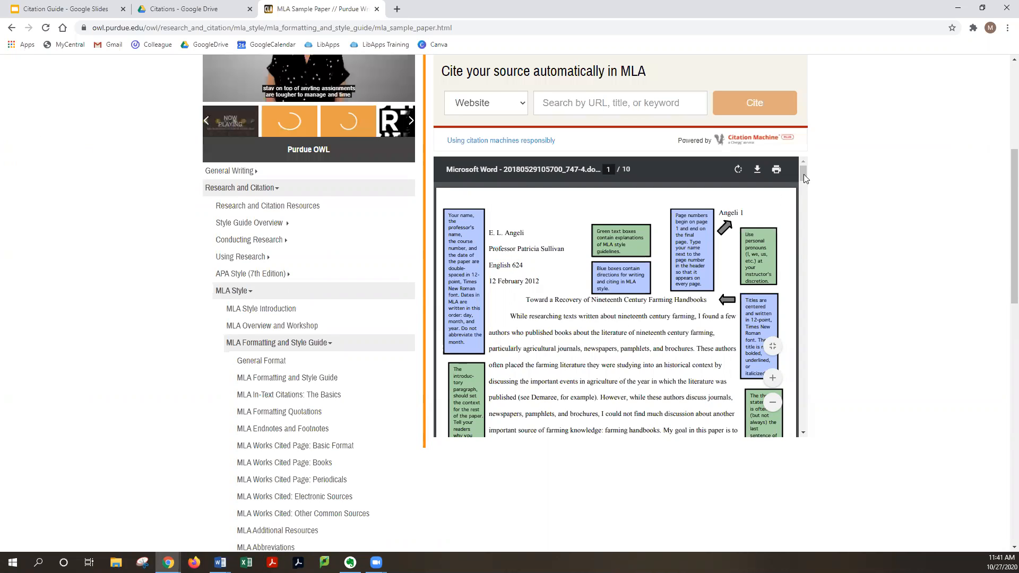
Scroll through the first pages of the Purdue OWL MLA sample paper to review its formatting
scroll(802, 202, "down", 2)
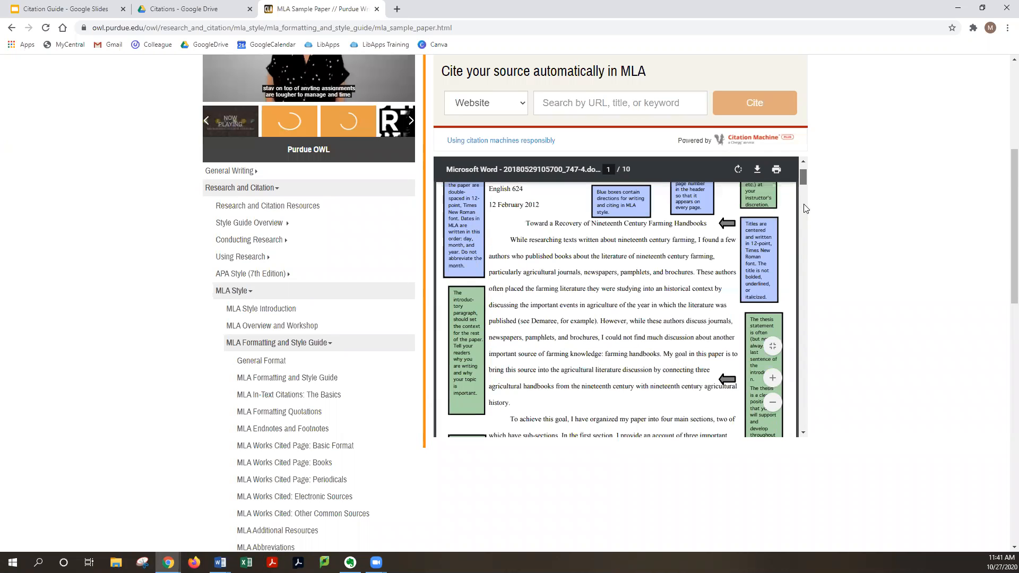
scroll(803, 207, "down", 5)
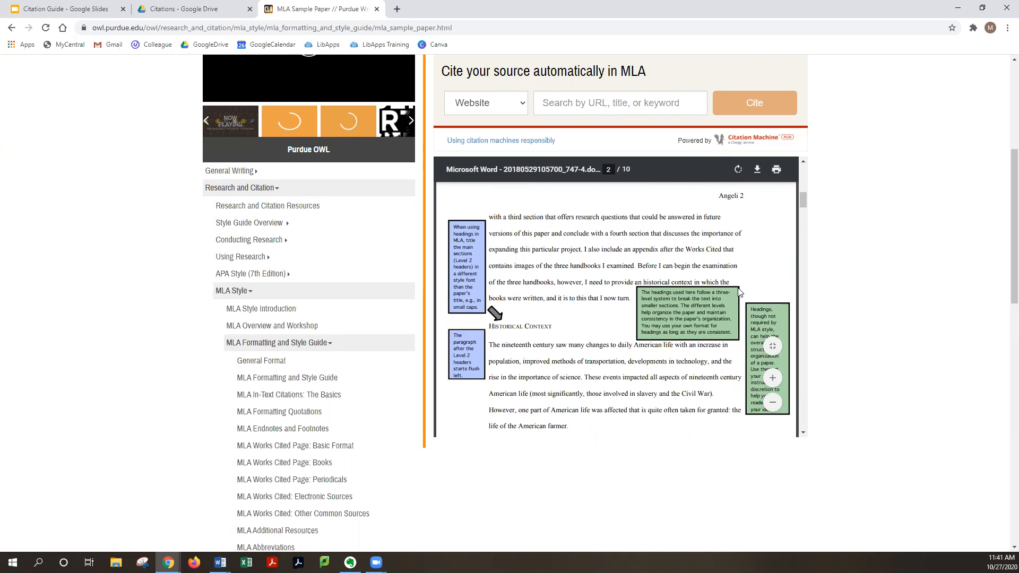
scroll(739, 291, "down", 3)
scroll(739, 290, "down", 3)
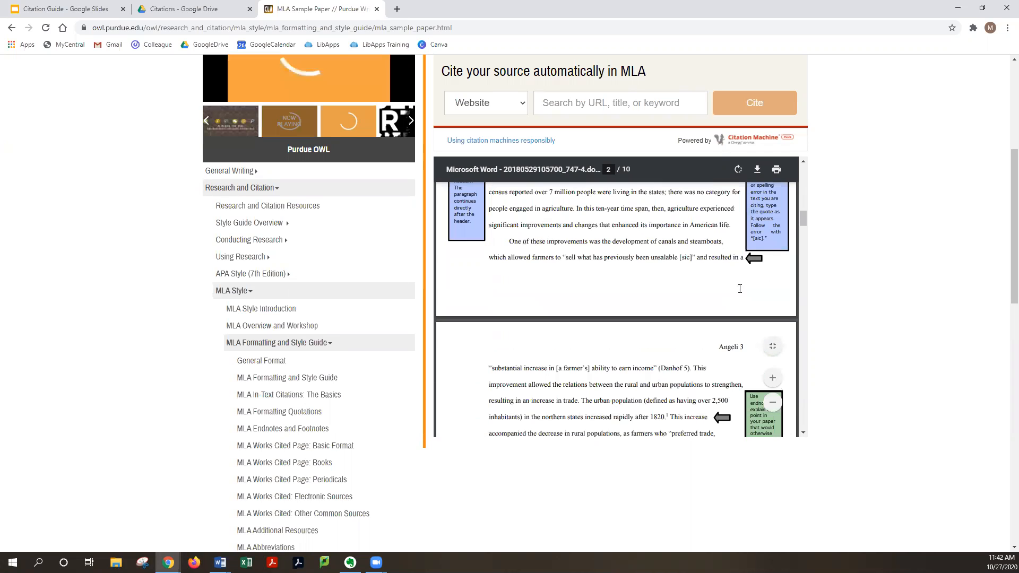
scroll(740, 289, "down", 5)
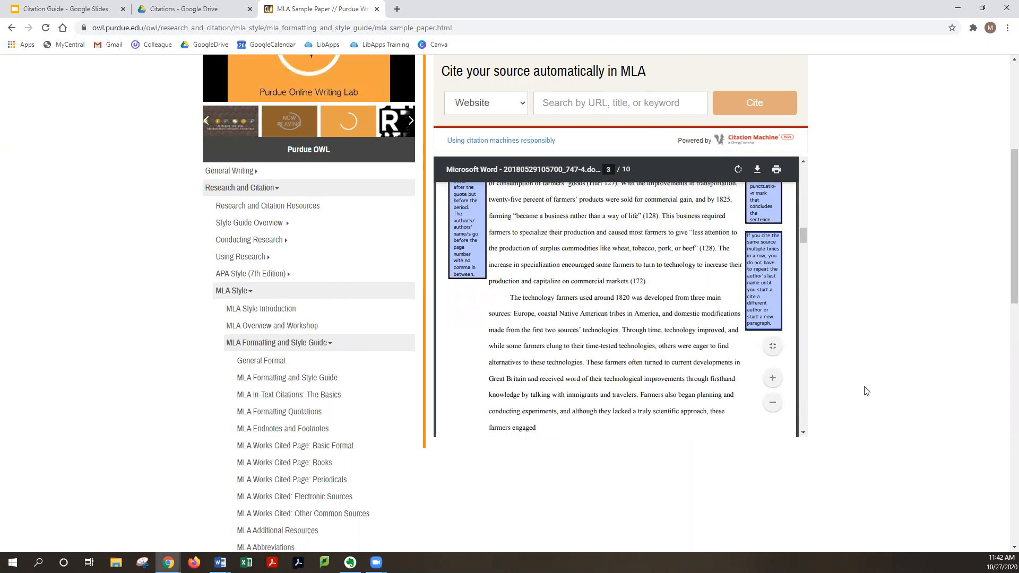
scroll(205, 346, "down", 3)
scroll(281, 286, "down", 1)
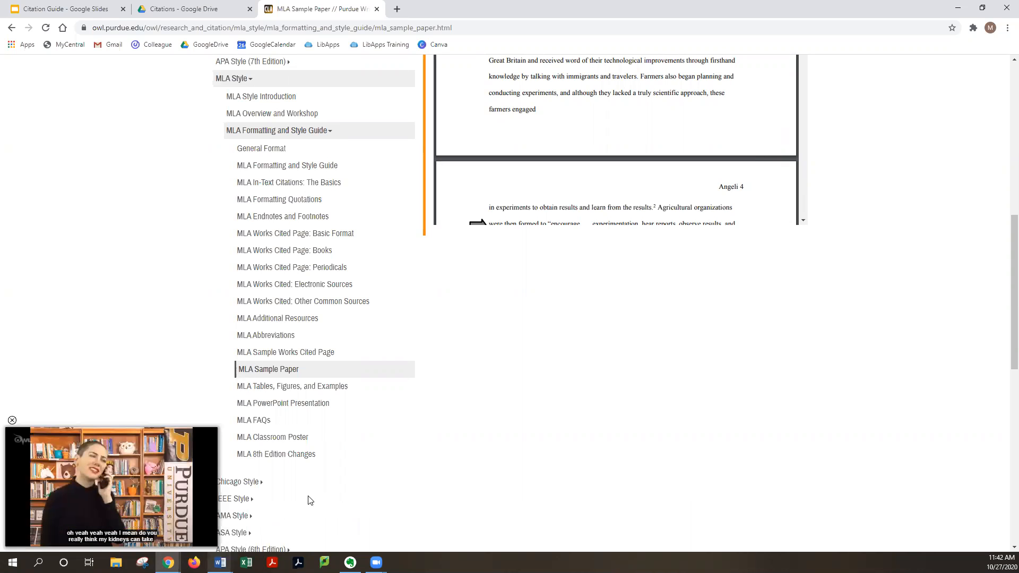
Switch to the Dante paper in Word, return to its first page and highlight the centered title
mouse_move(220, 561)
left_click(376, 512)
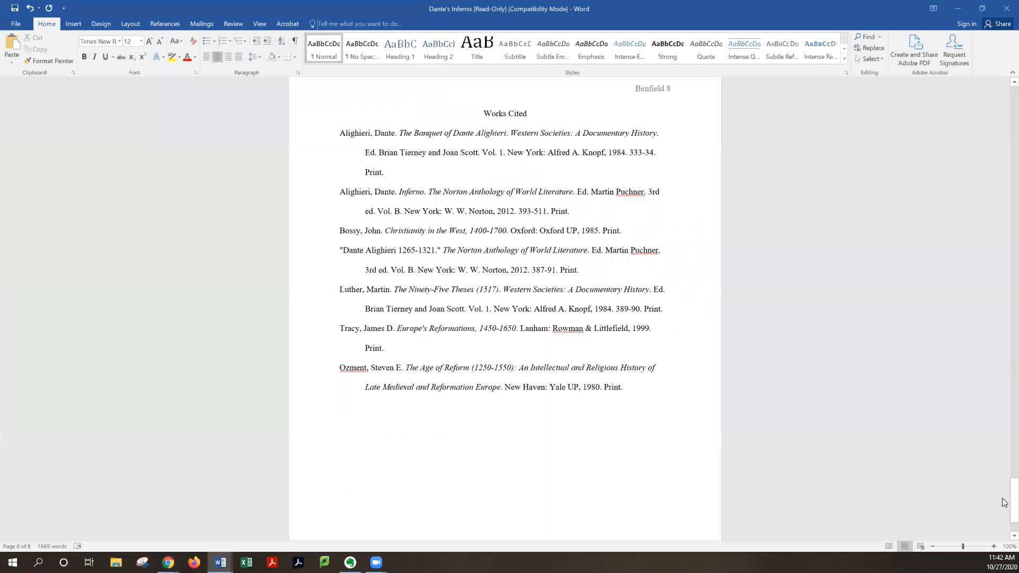
left_click_drag(1002, 140, 1003, 55)
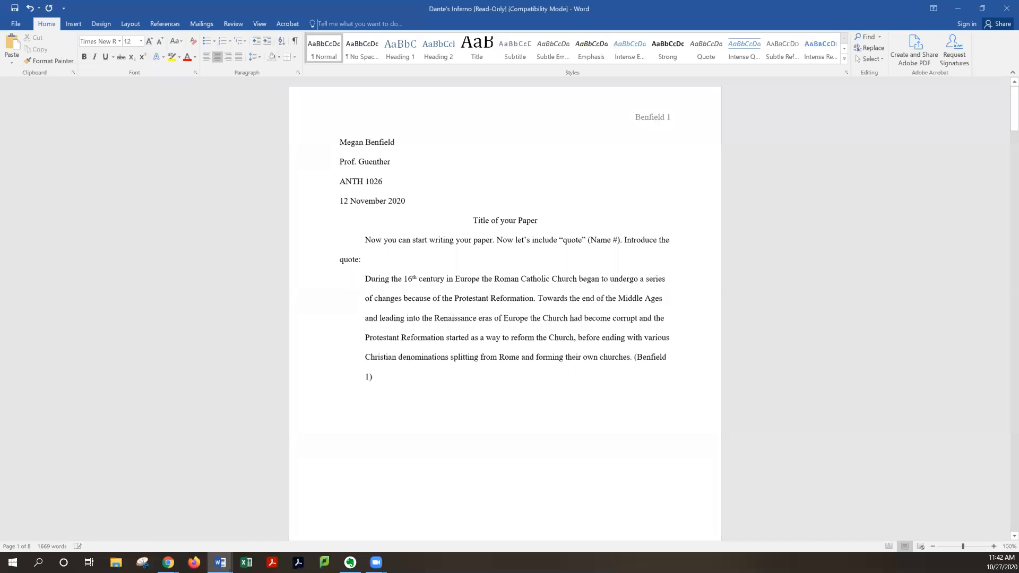
scroll(546, 226, "down", 15)
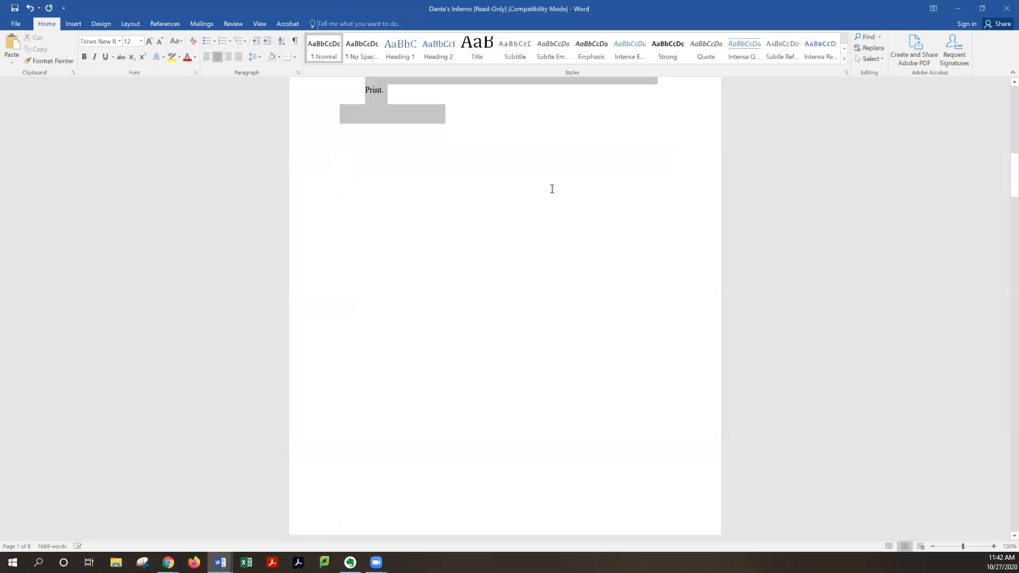
scroll(553, 189, "up", 5)
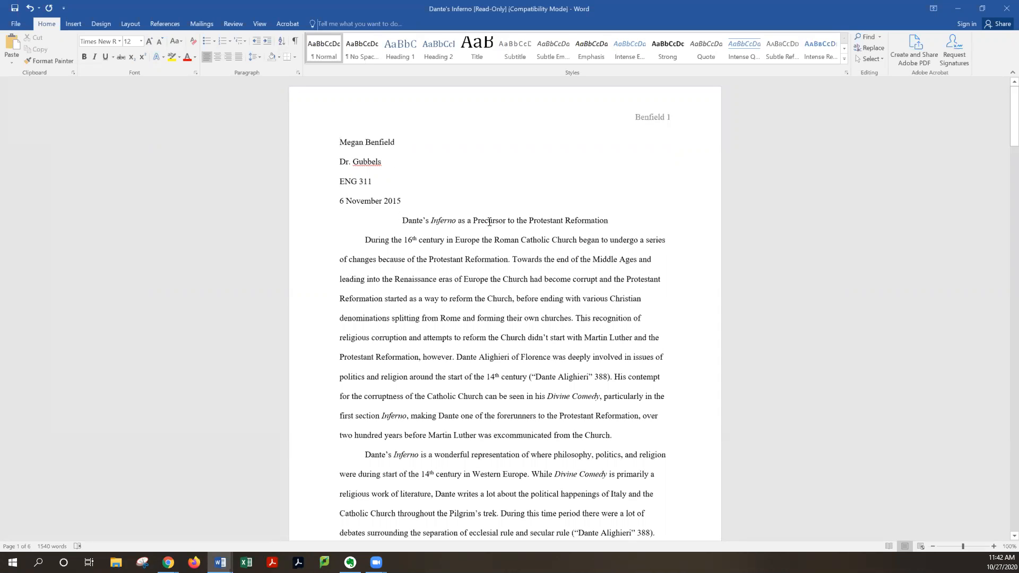
triple_click(403, 220)
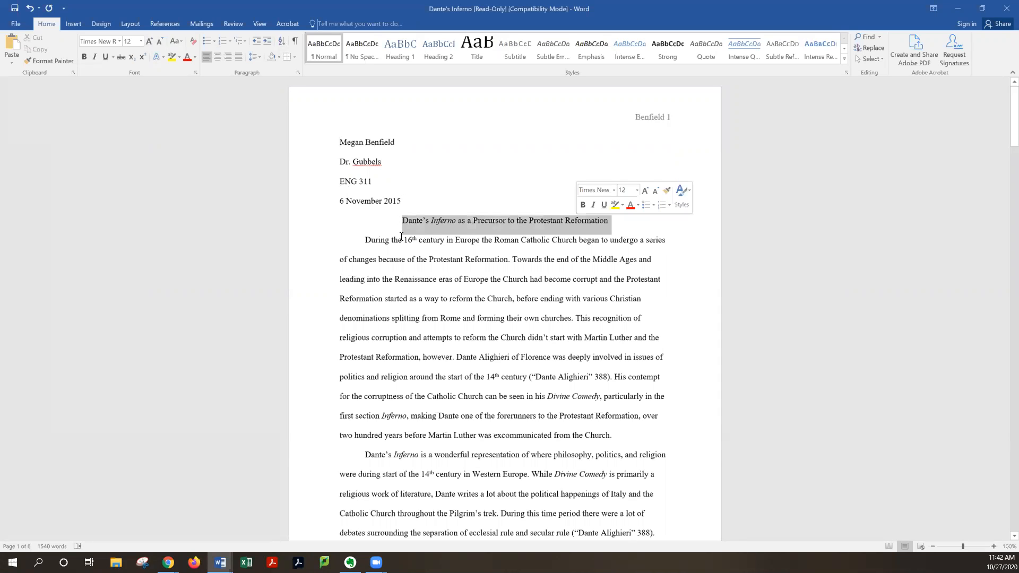
left_click(406, 203)
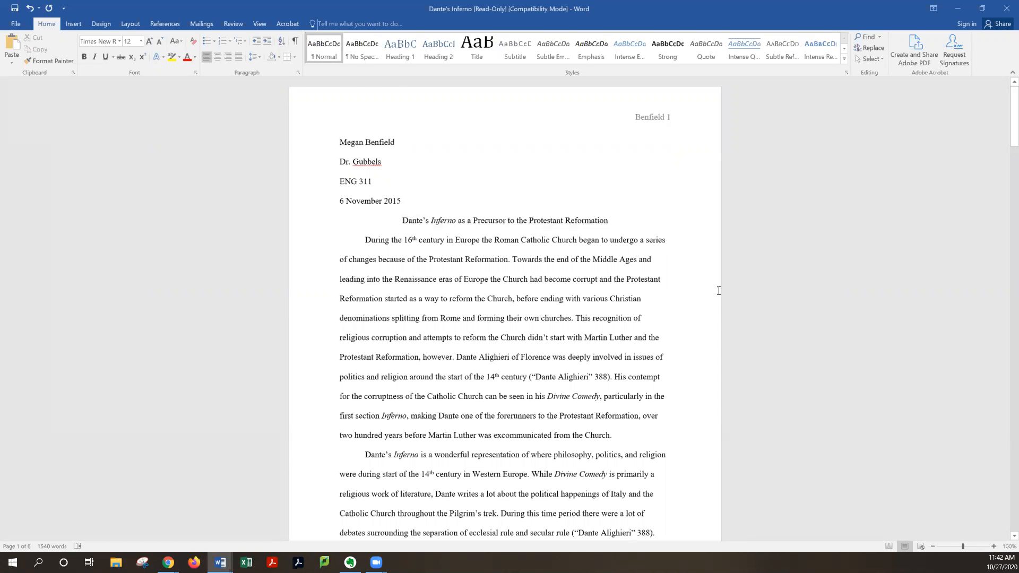
Highlight the ("Dante Alighieri" 388) in-text citation in the first paragraph
scroll(718, 290, "down", 1)
scroll(712, 292, "down", 1)
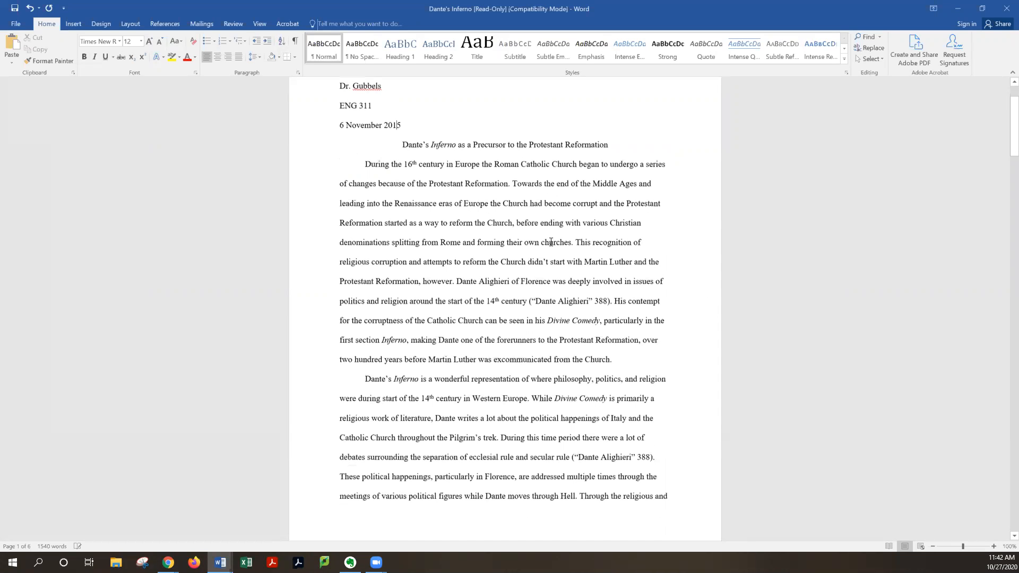
scroll(550, 242, "down", 1)
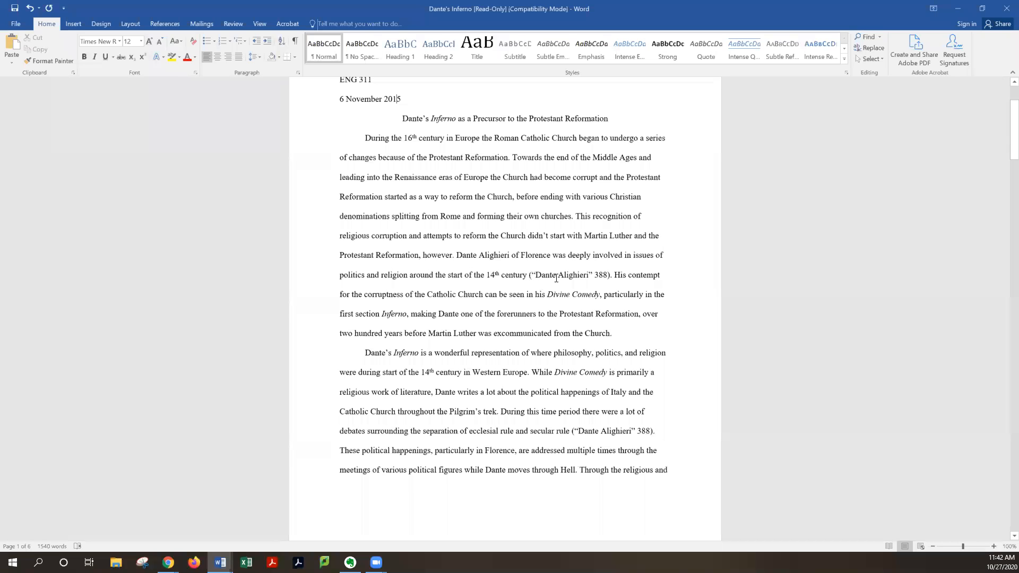
left_click_drag(529, 277, 593, 279)
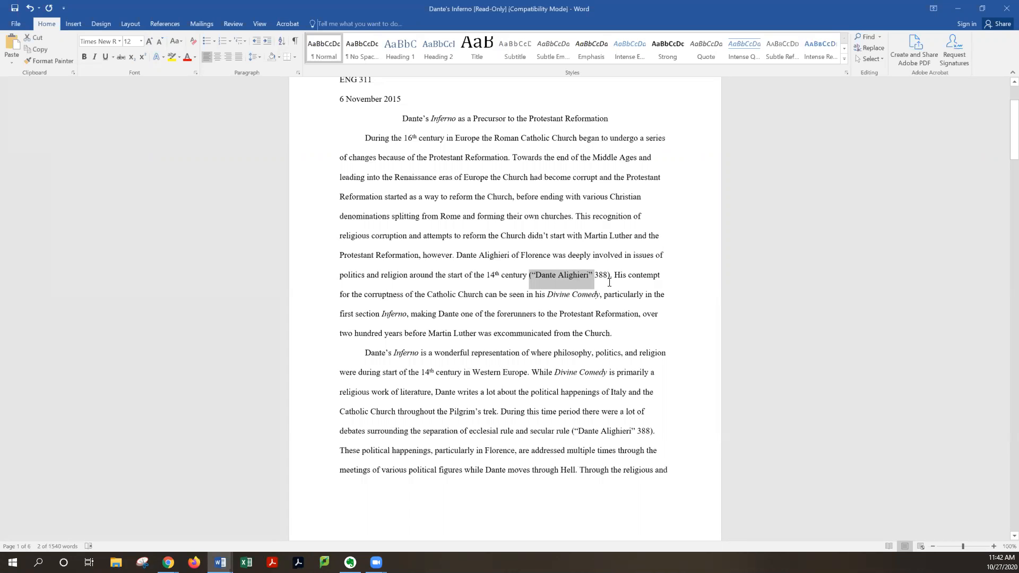
left_click(609, 293)
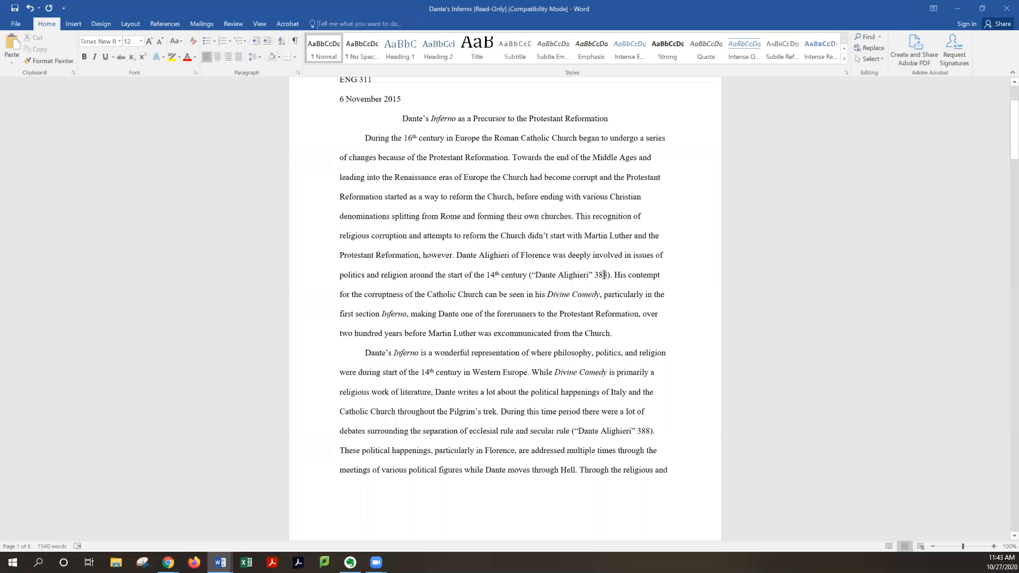
Highlight the (Alighieri, The Banquet) in-text citation on the paper's second page
scroll(604, 274, "down", 5)
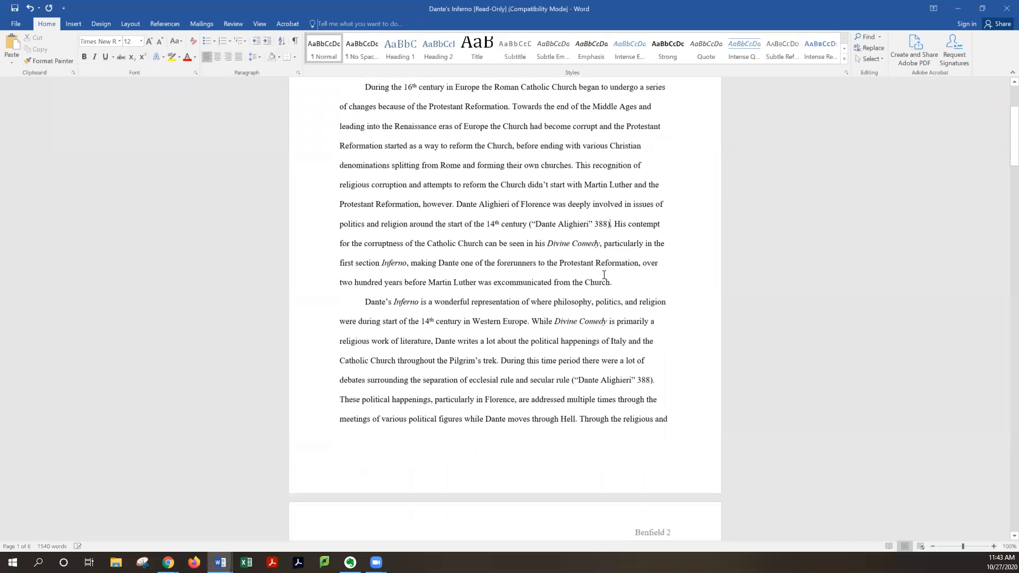
scroll(604, 274, "down", 5)
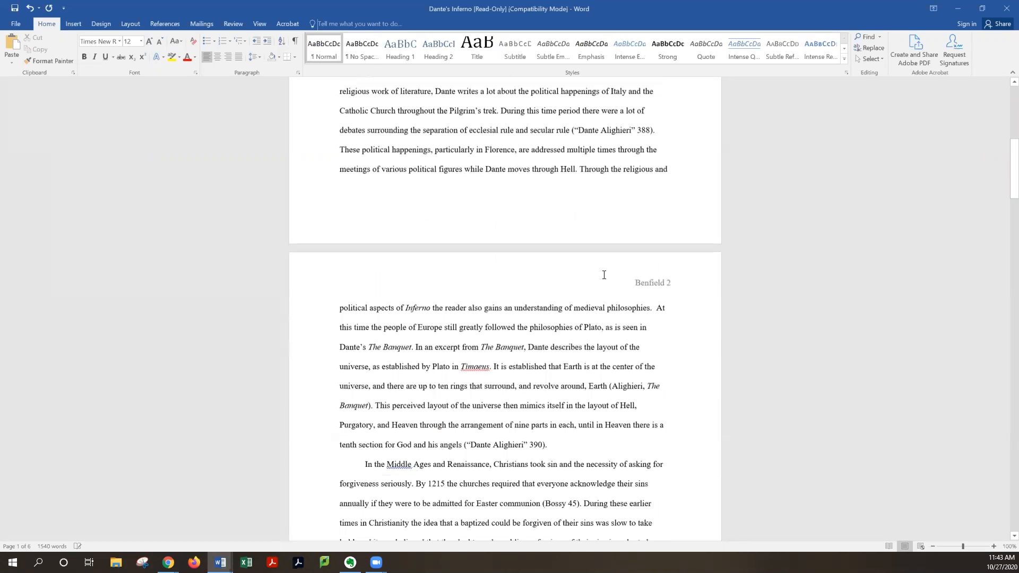
scroll(603, 274, "down", 3)
scroll(614, 280, "down", 1)
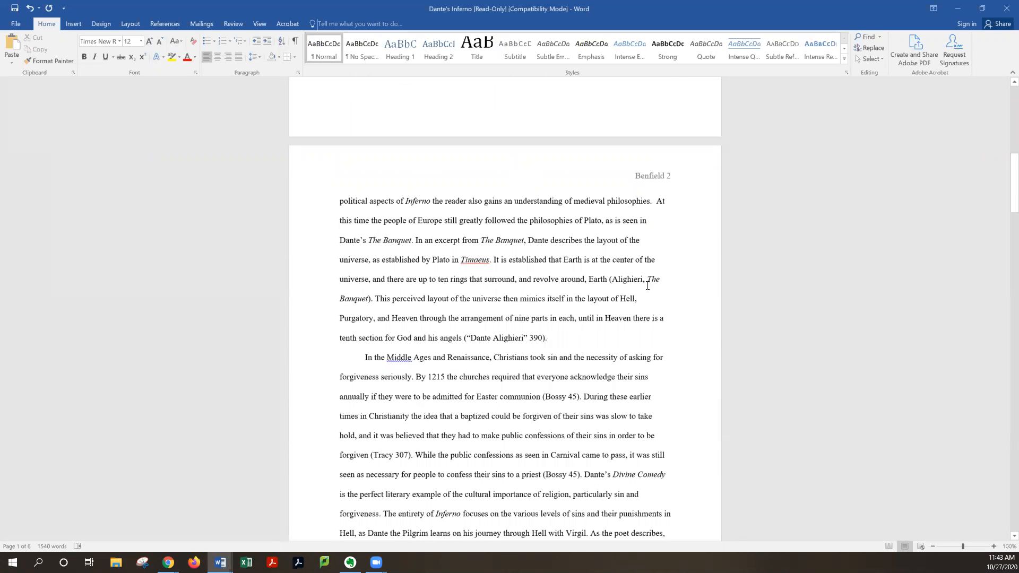
left_click_drag(613, 280, 647, 285)
left_click_drag(391, 302, 367, 300)
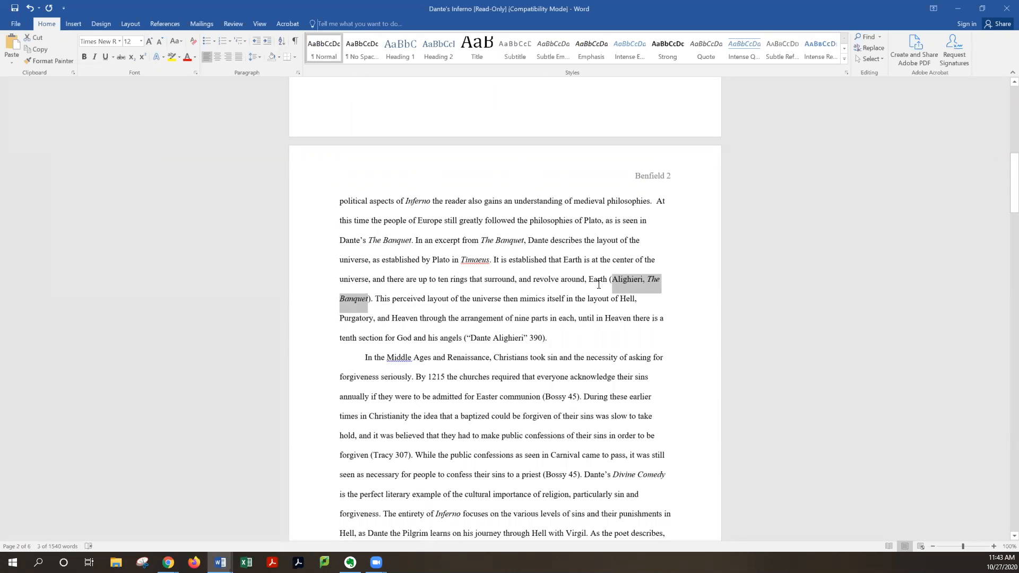
left_click(644, 281)
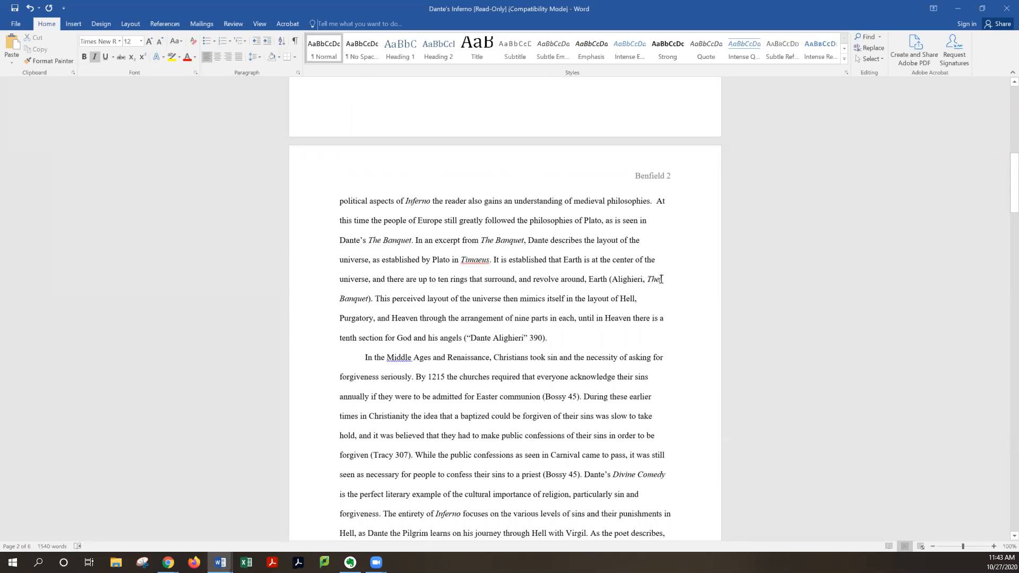
Scroll through the paper to the Works Cited page and back to page 2
scroll(640, 346, "down", 2)
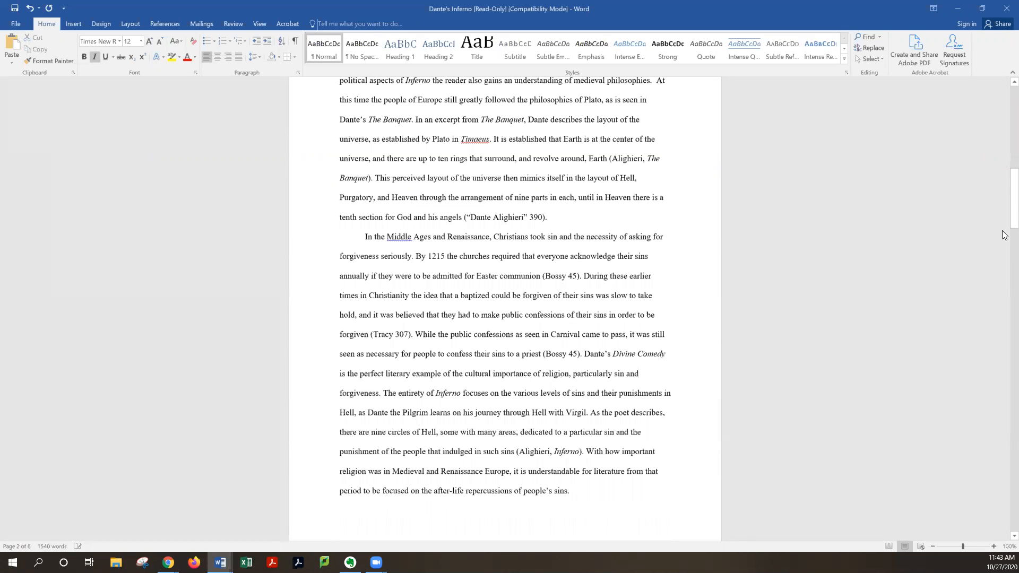
scroll(1005, 351, "down", 12)
scroll(1003, 440, "down", 5)
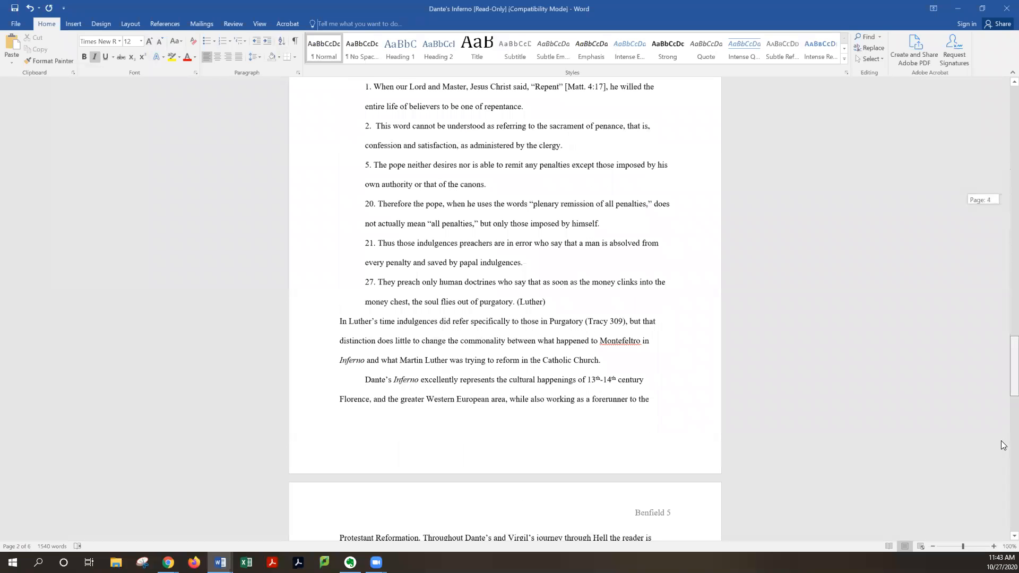
scroll(992, 484, "down", 12)
scroll(359, 148, "down", 2)
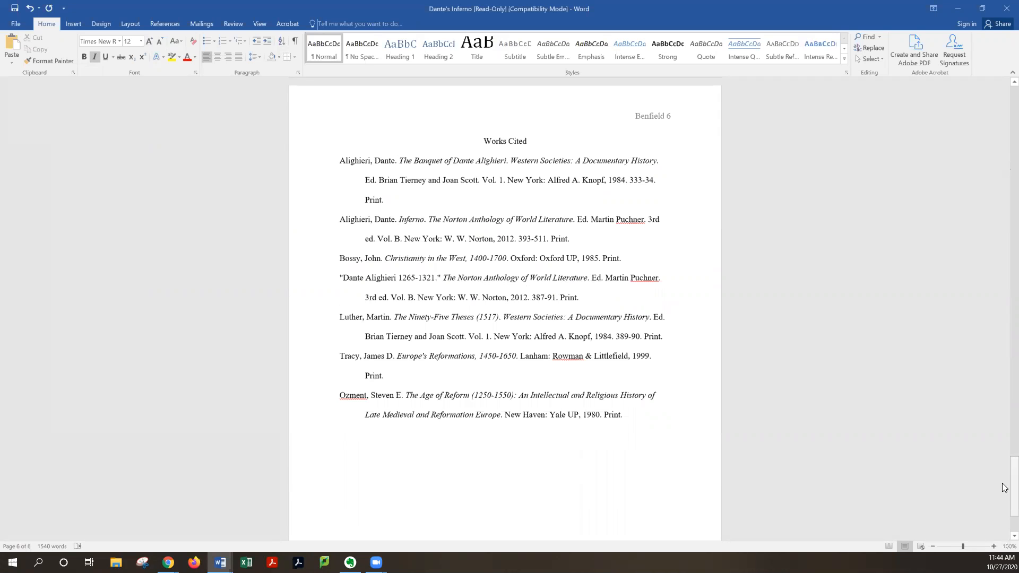
scroll(1004, 406, "up", 6)
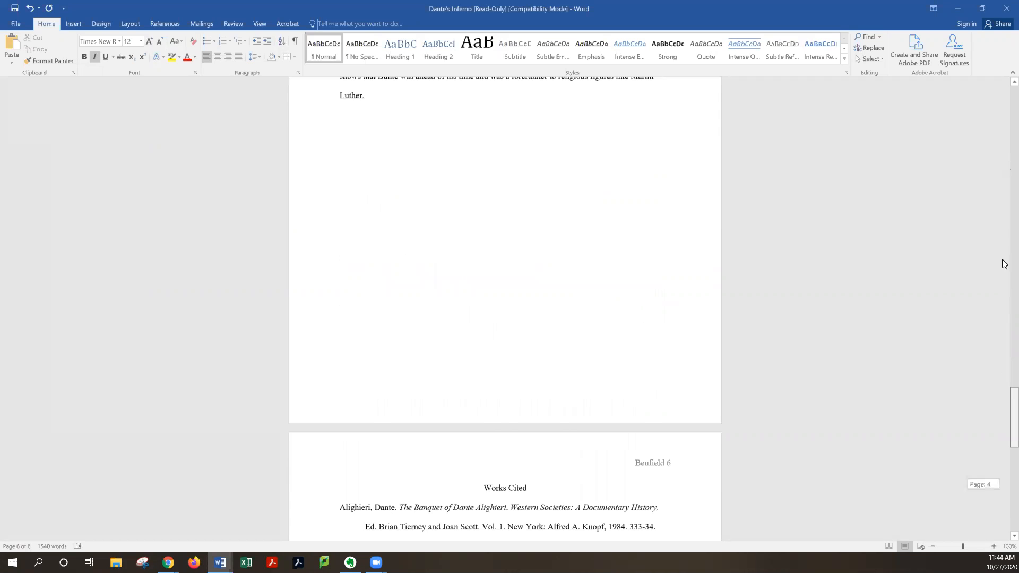
scroll(1005, 264, "up", 5)
scroll(1006, 217, "up", 20)
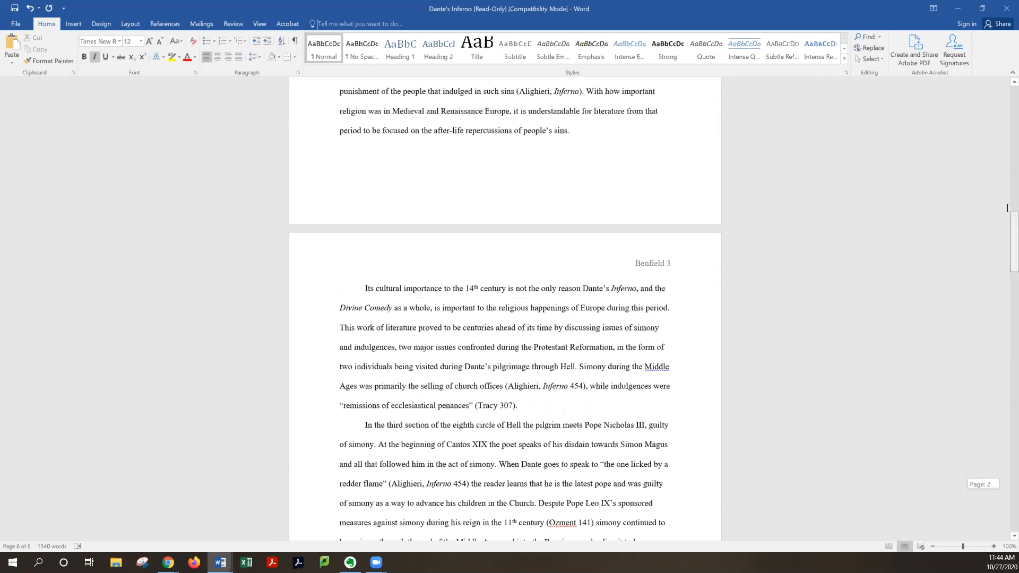
scroll(1007, 208, "up", 5)
scroll(579, 196, "up", 1)
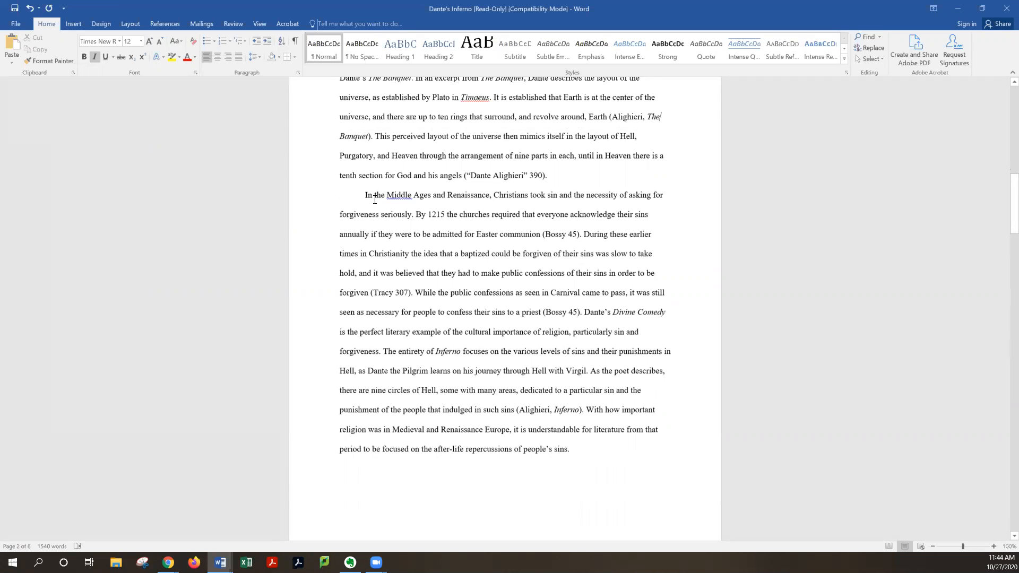
Highlight the author name in the (Bossy 45) in-text citation
scroll(571, 272, "down", 2)
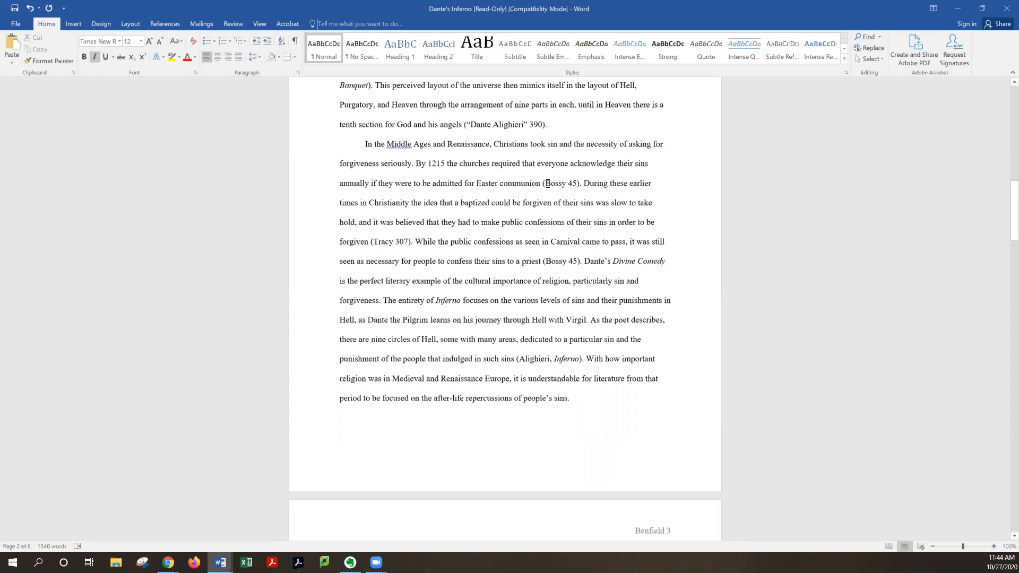
left_click_drag(545, 184, 564, 184)
left_click(578, 185)
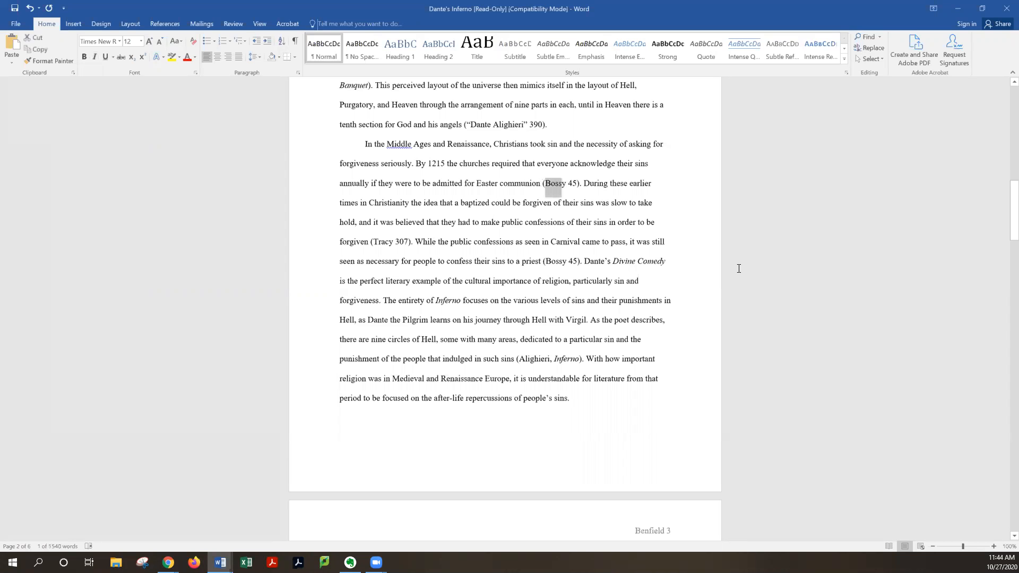
Scroll through the paper to review the indented Ninety-Five Theses block quote and the final body page
scroll(737, 269, "down", 1)
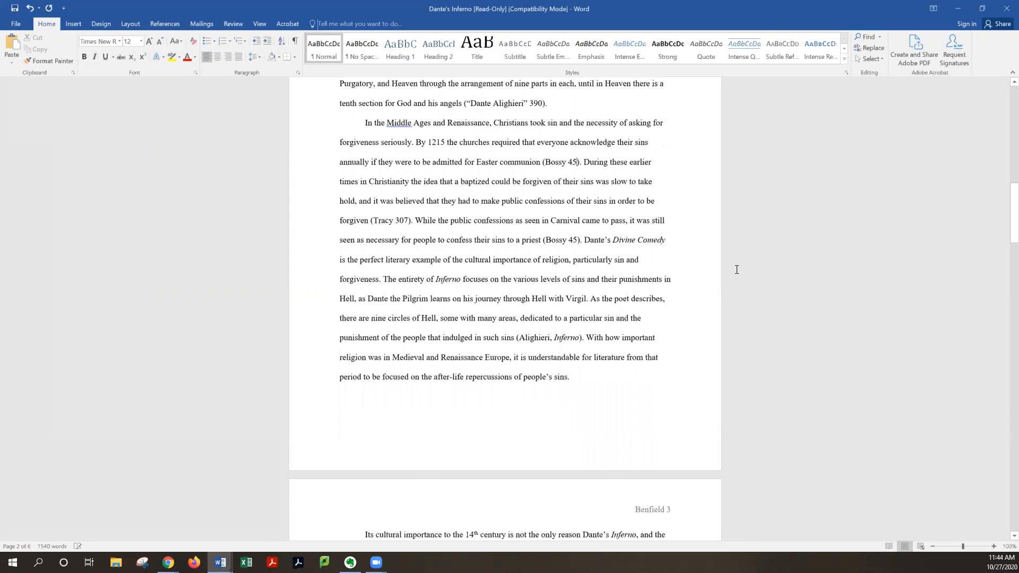
scroll(736, 269, "down", 6)
scroll(736, 270, "down", 2)
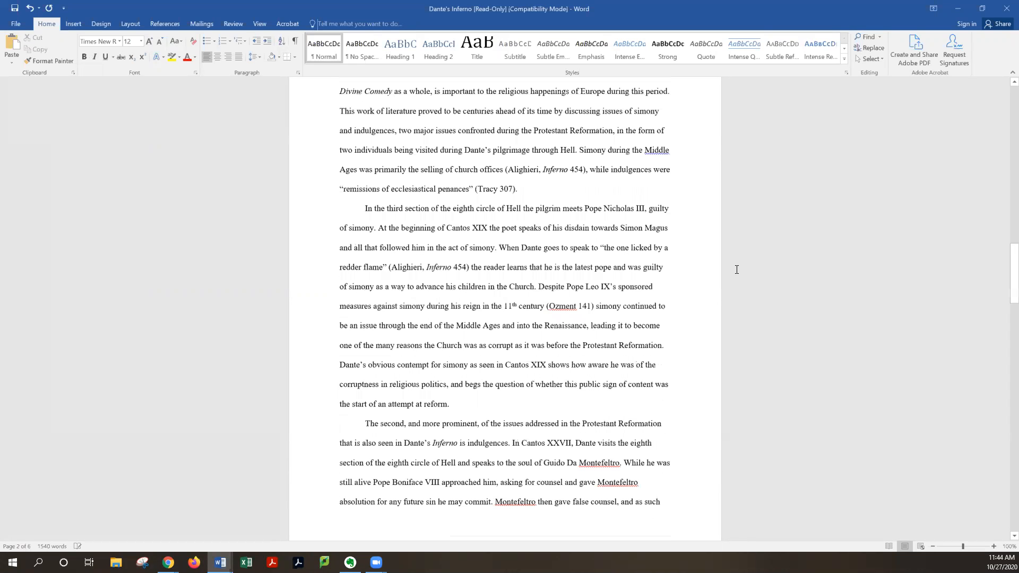
scroll(737, 270, "down", 4)
scroll(736, 270, "down", 6)
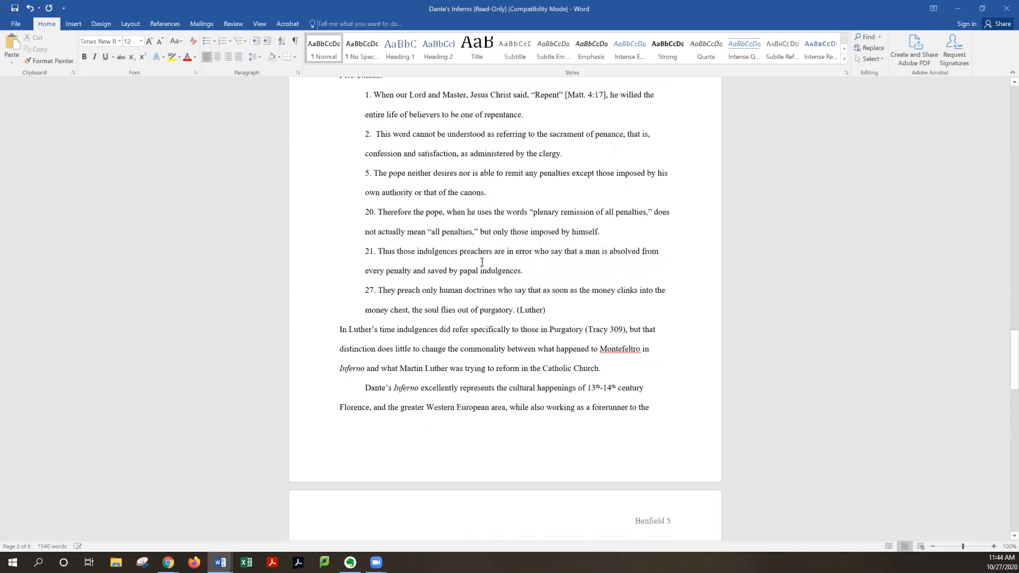
scroll(435, 256, "up", 1)
scroll(382, 147, "up", 1)
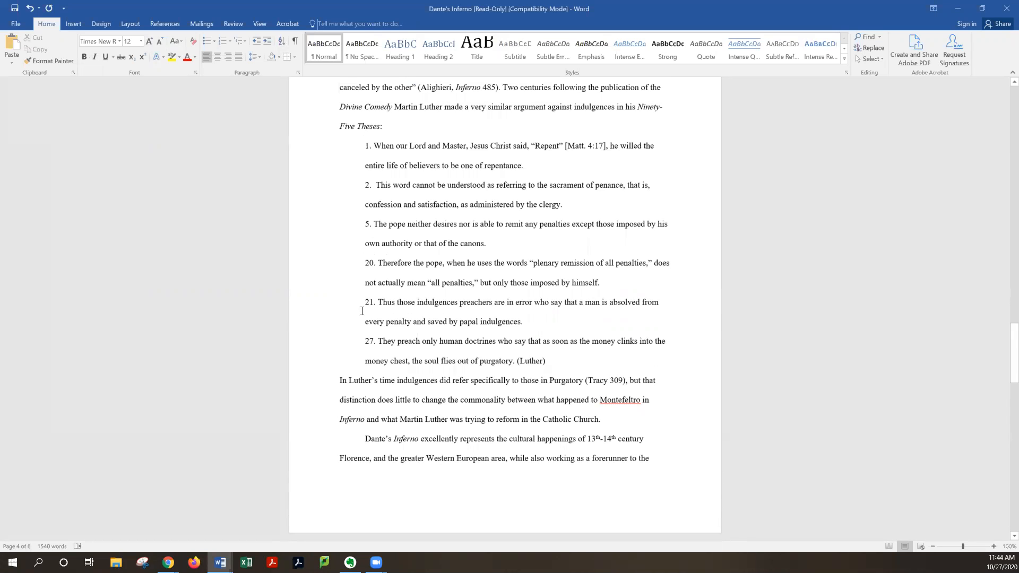
scroll(367, 201, "up", 1)
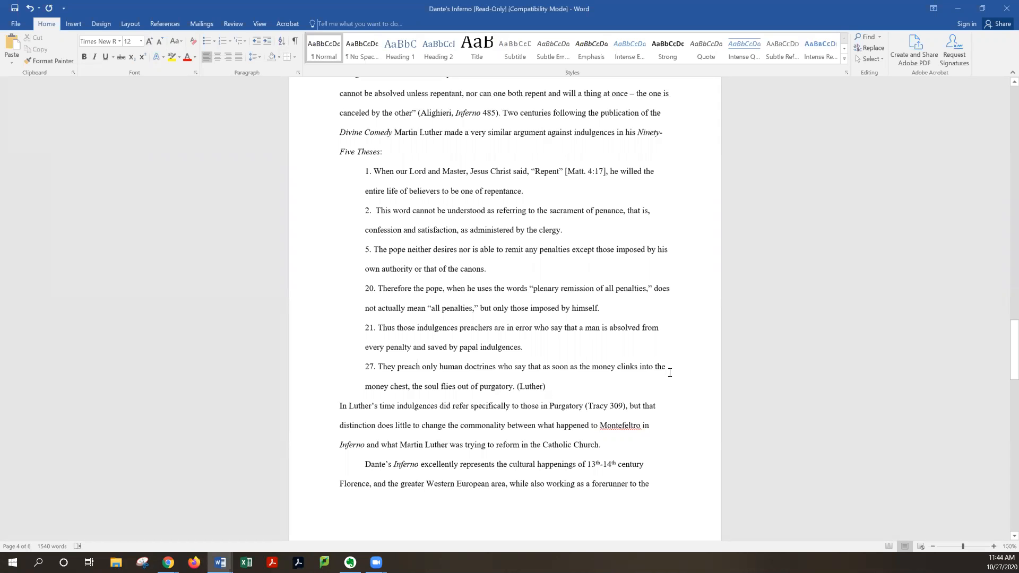
scroll(731, 360, "down", 5)
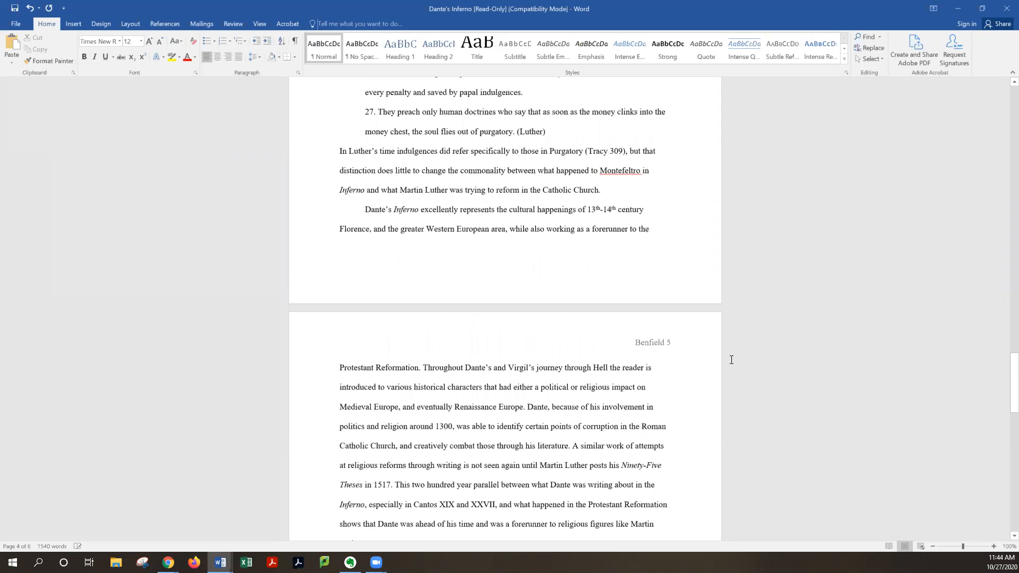
scroll(731, 360, "down", 1)
scroll(731, 359, "down", 3)
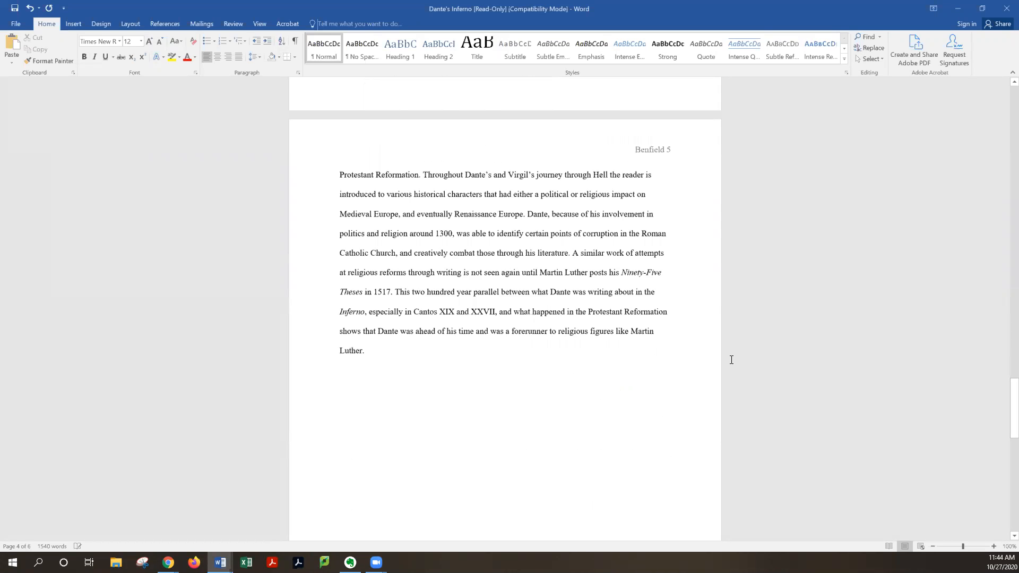
Scroll down to review the hanging-indented Works Cited entries, then back up to the final body page
scroll(731, 360, "up", 6)
scroll(731, 360, "down", 3)
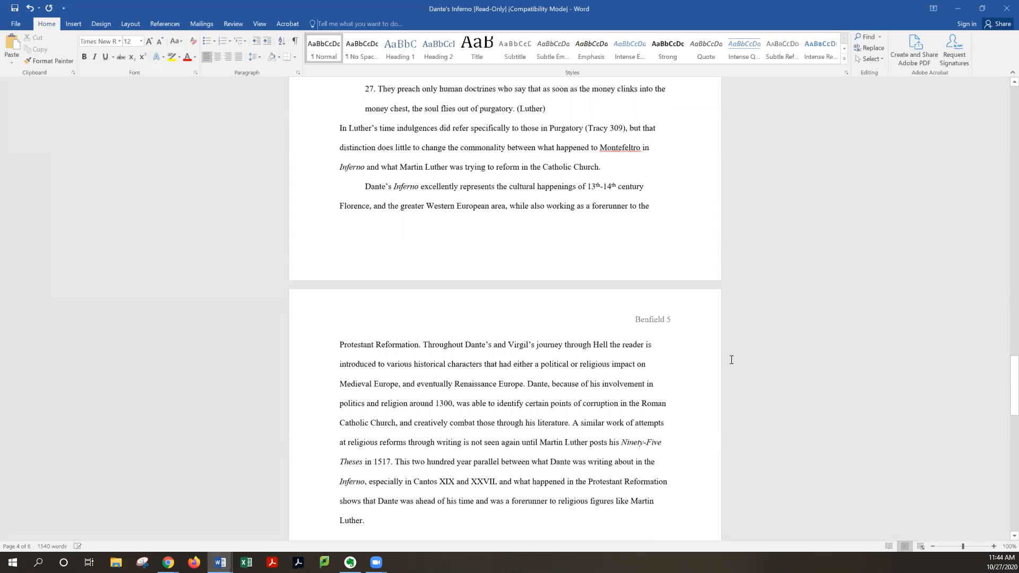
scroll(731, 360, "down", 12)
scroll(688, 360, "down", 3)
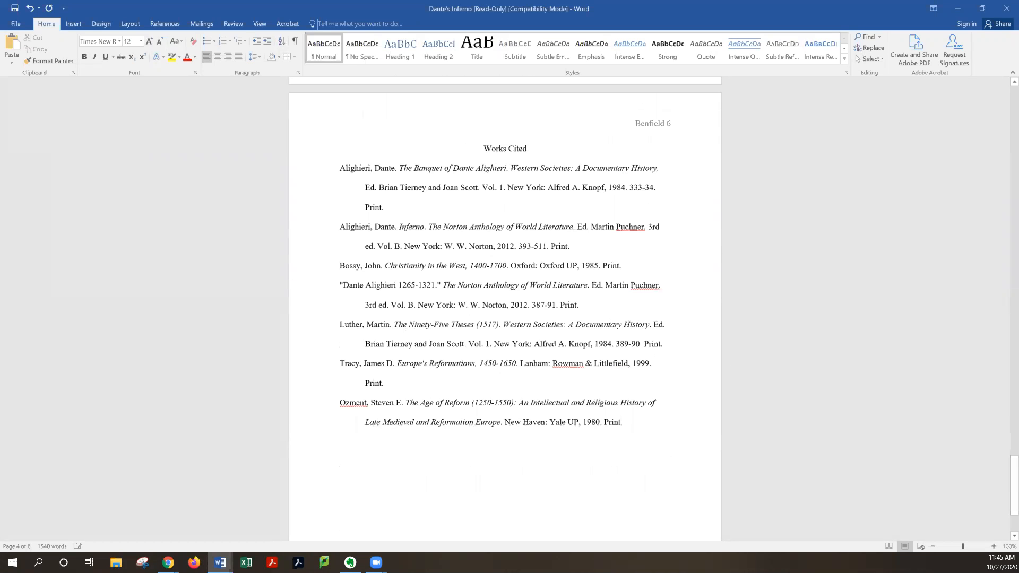
scroll(433, 292, "down", 1)
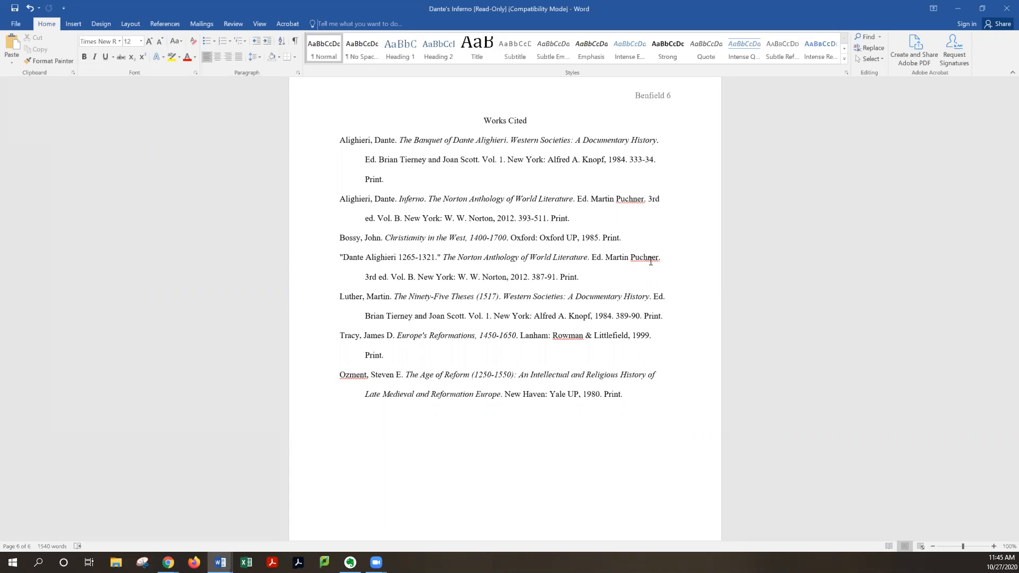
scroll(645, 309, "up", 3)
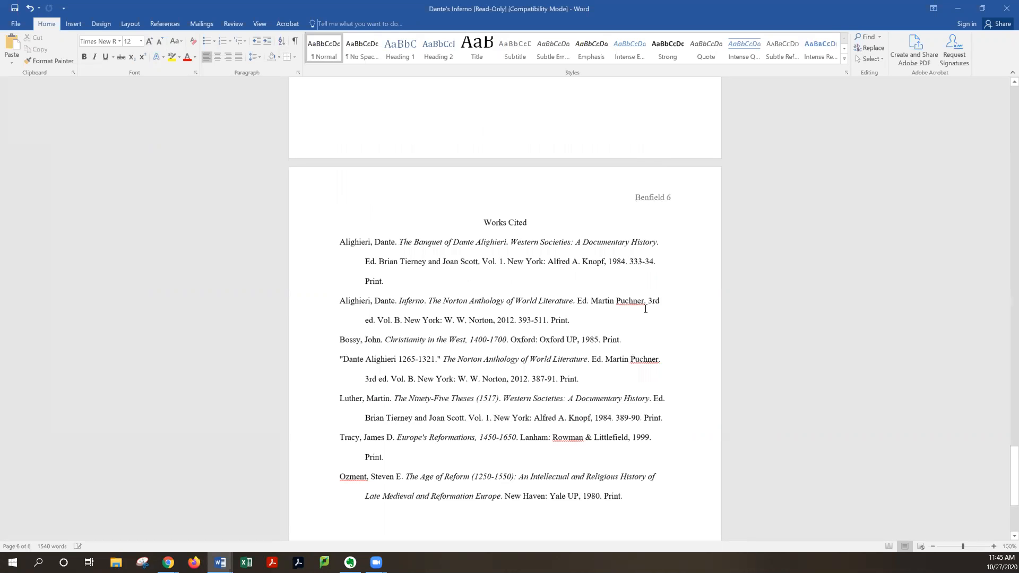
scroll(646, 309, "down", 1)
scroll(690, 274, "down", 3)
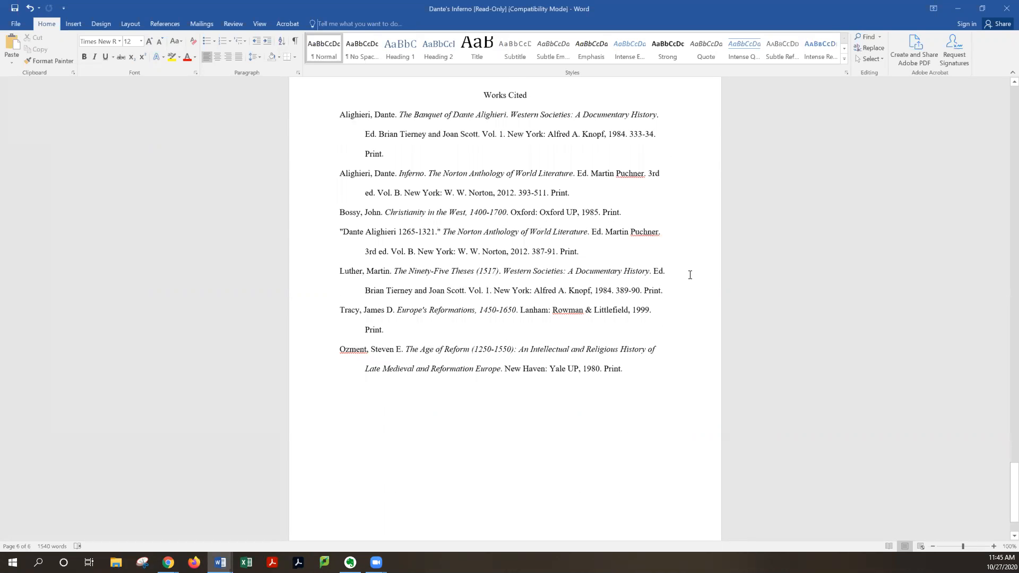
scroll(692, 340, "up", 12)
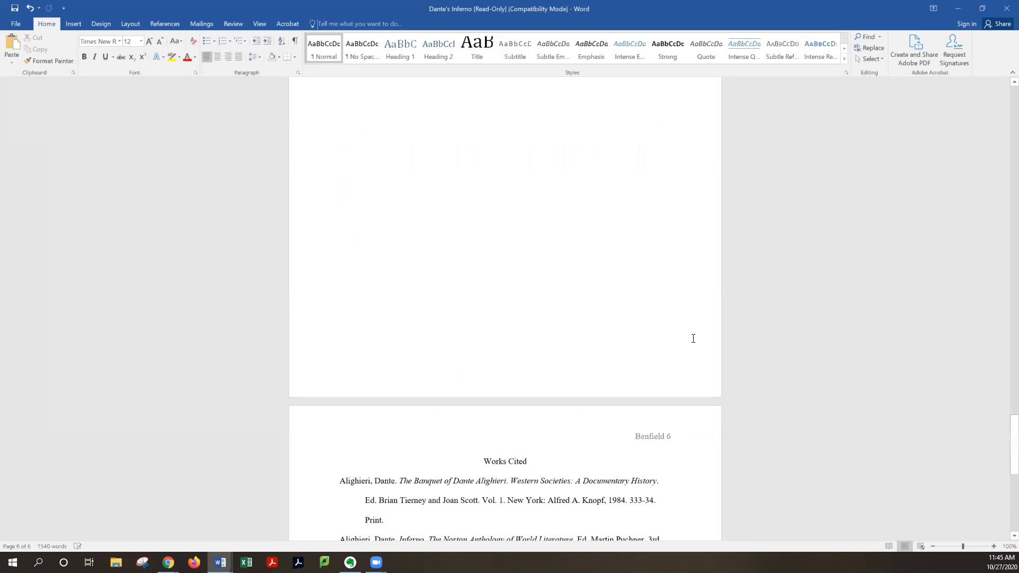
scroll(692, 338, "up", 12)
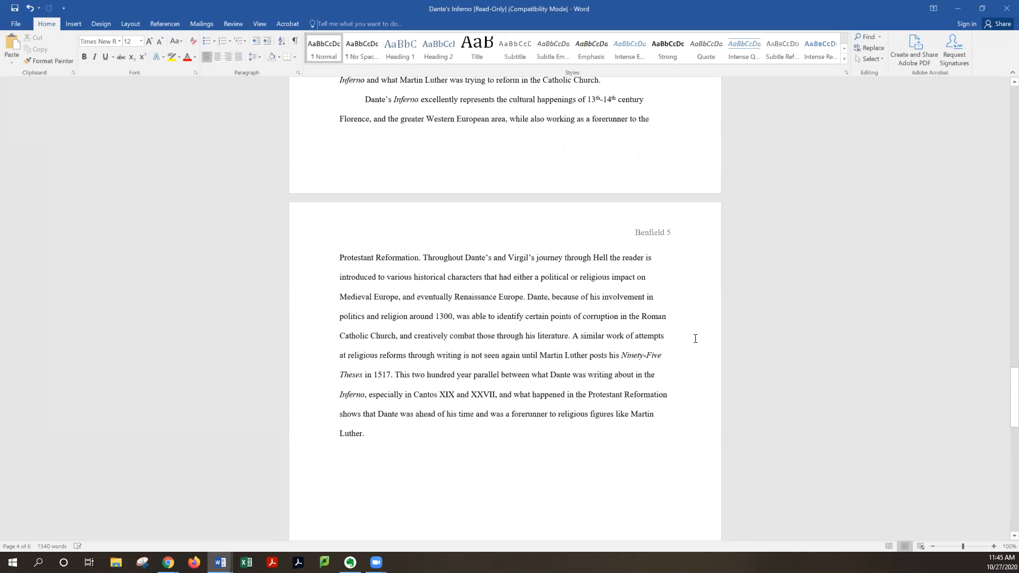
scroll(695, 339, "up", 6)
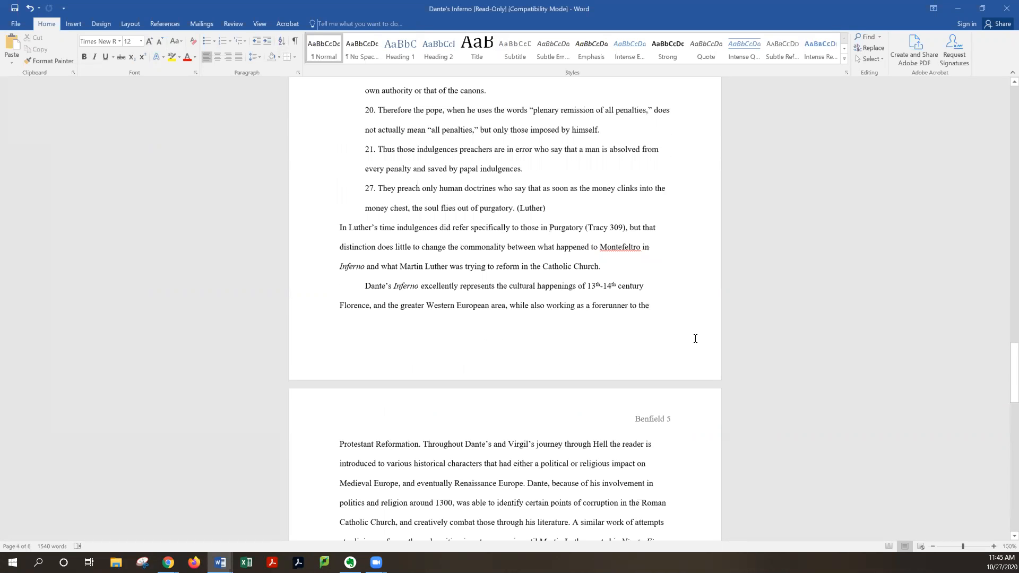
scroll(695, 339, "down", 4)
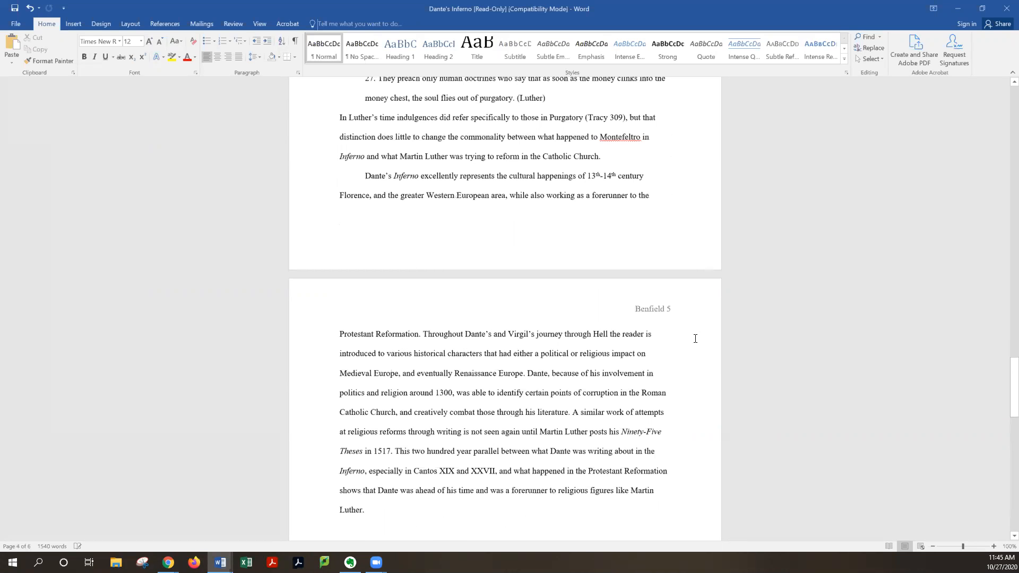
scroll(695, 339, "down", 3)
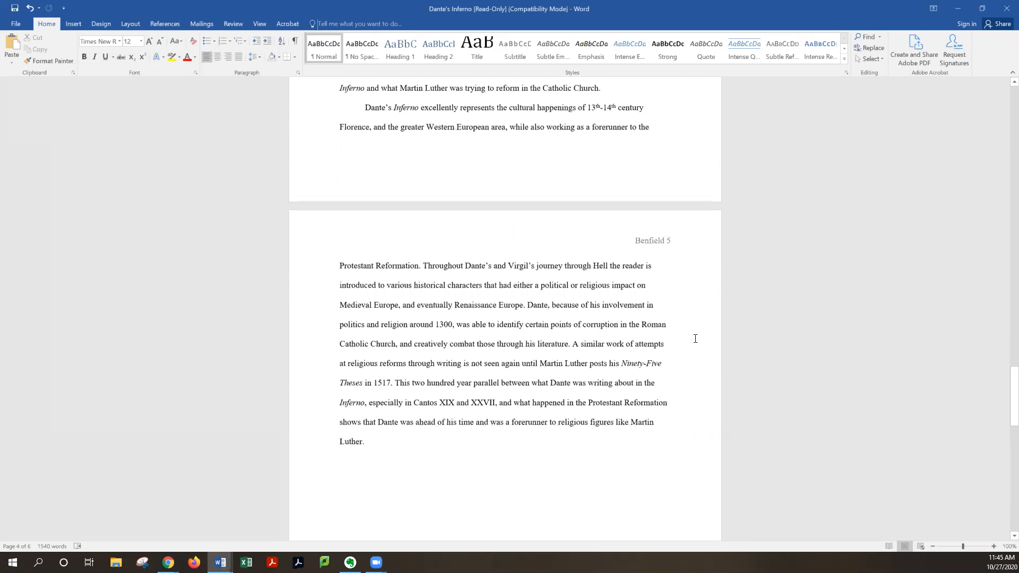